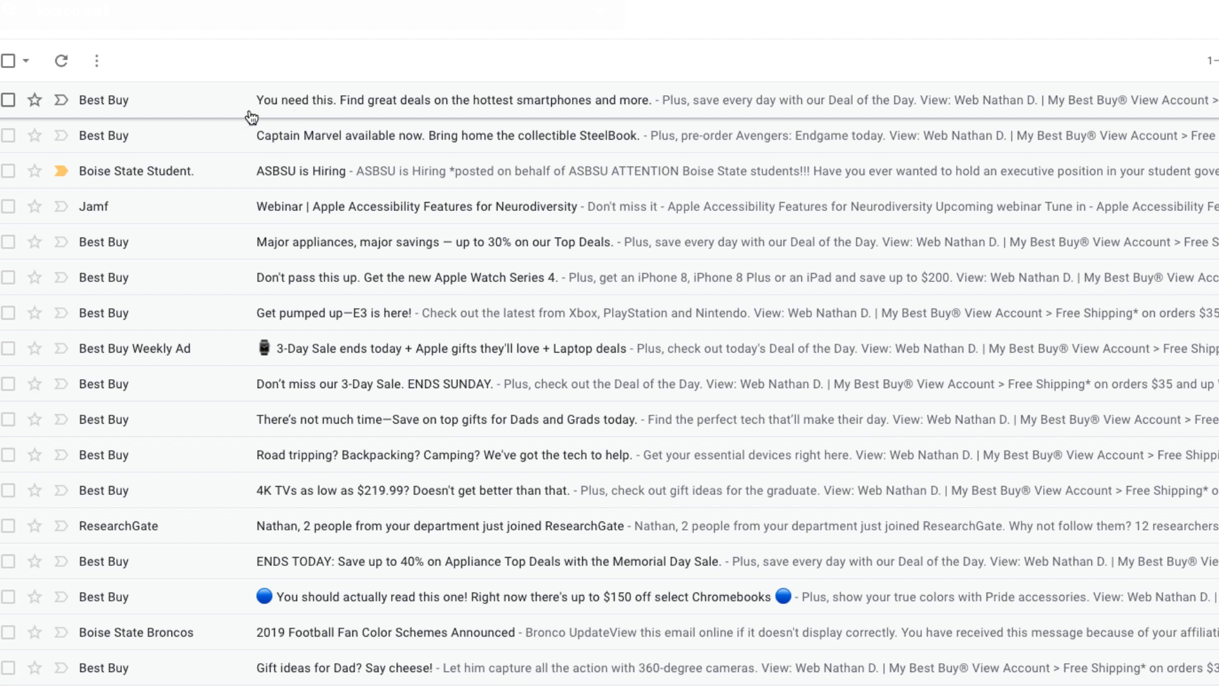
Open the newest Best Buy email about smartphone deals and start a filter for messages like it.
{"action": "left_click", "coordinate": [468, 106]}
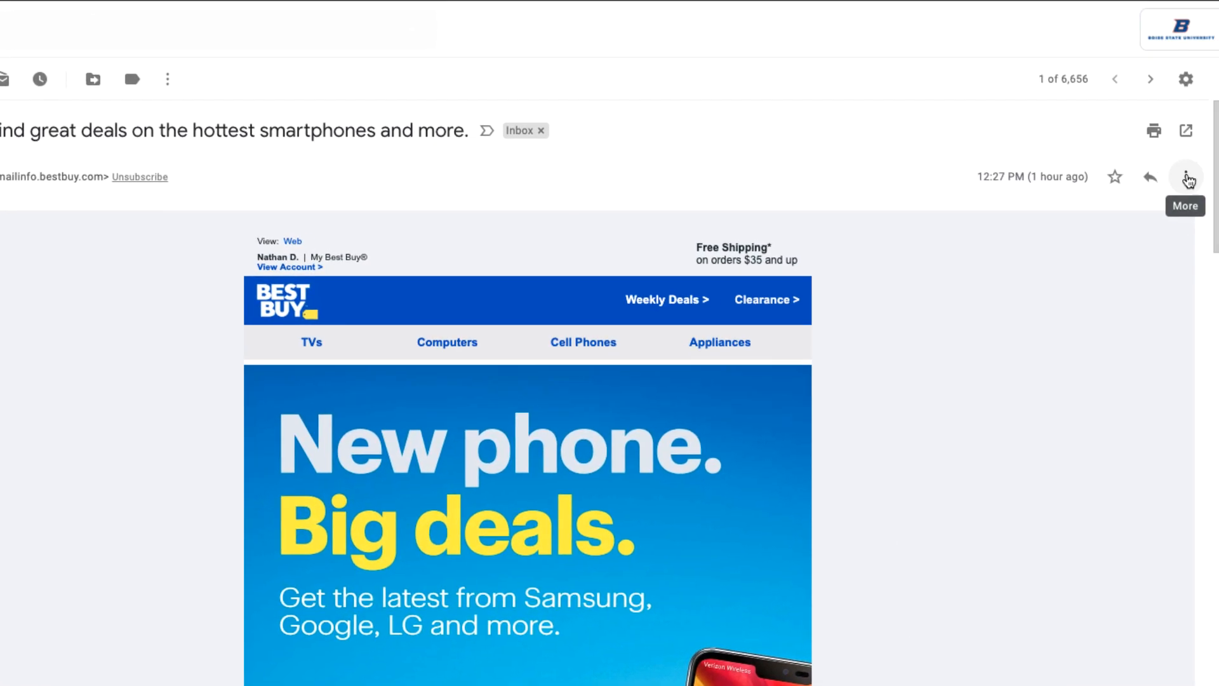
{"action": "left_click", "coordinate": [1186, 178]}
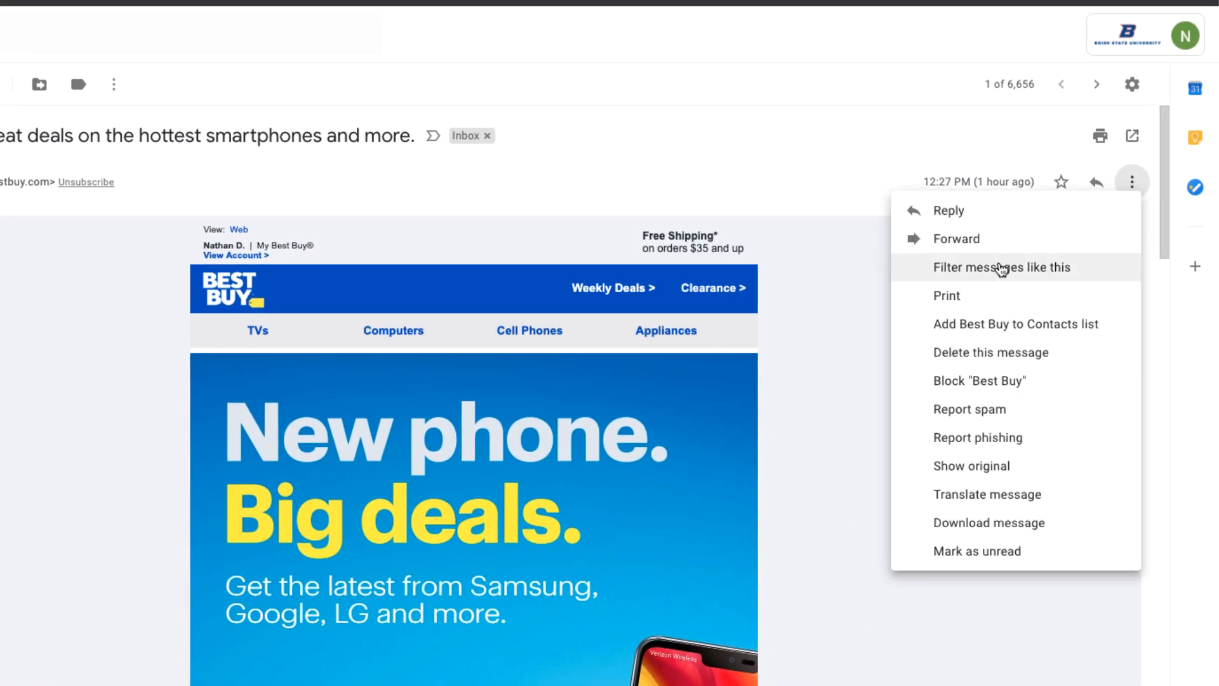
{"action": "left_click", "coordinate": [1048, 268]}
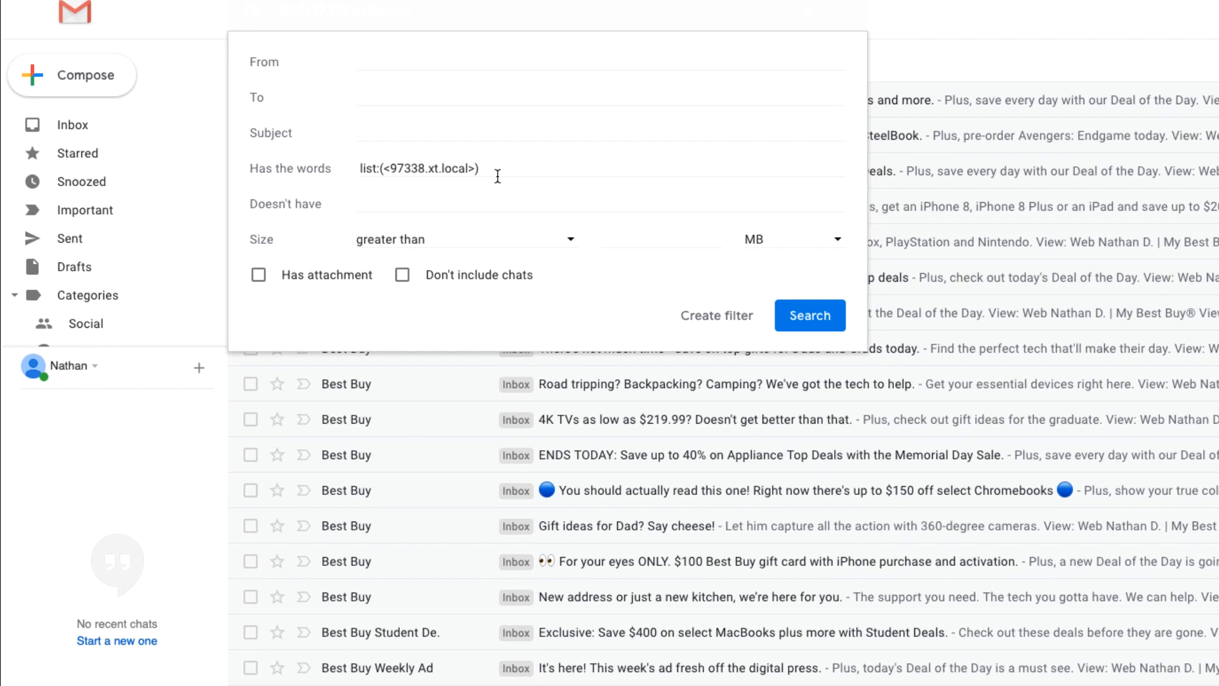
{"action": "double_click", "coordinate": [168, 192]}
{"action": "left_click", "coordinate": [492, 172]}
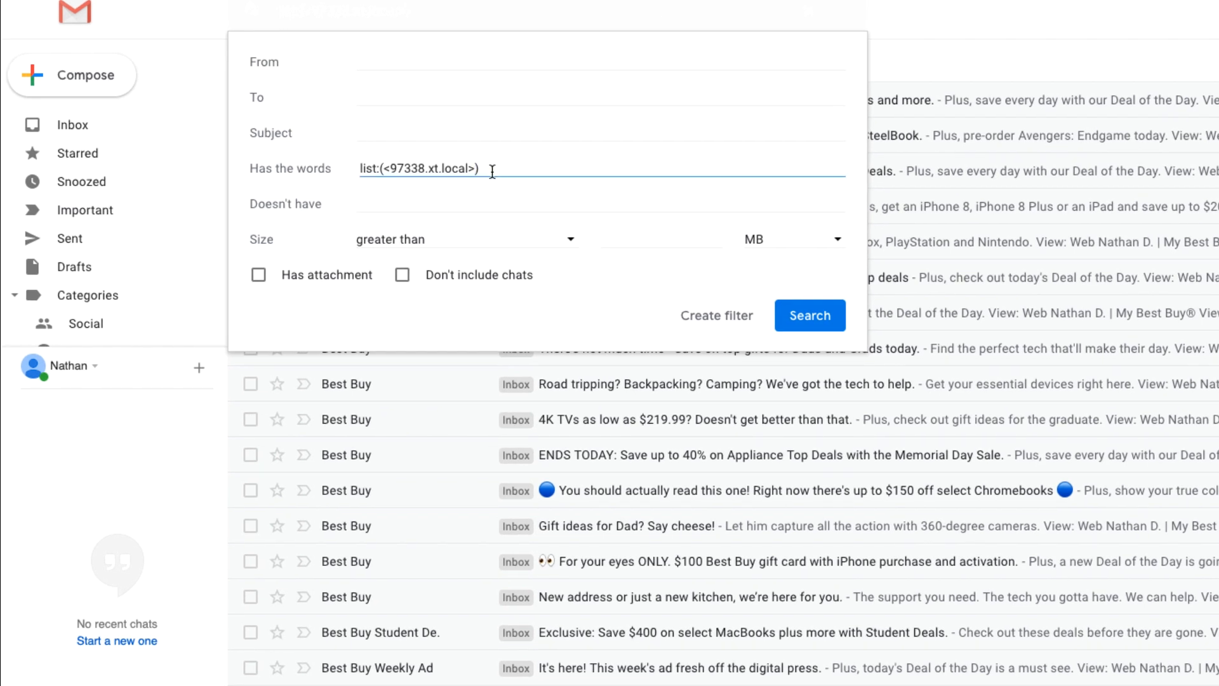
{"action": "left_click_drag", "start_coordinate": [492, 171], "coordinate": [346, 169]}
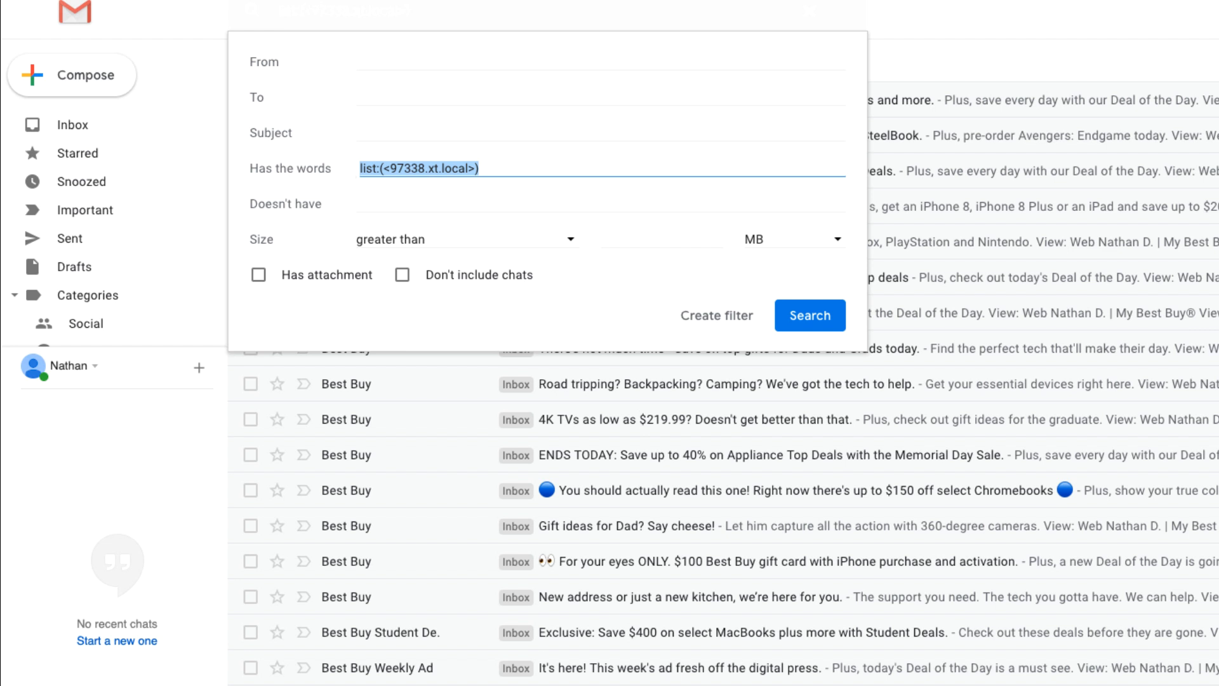
{"action": "key", "text": "BackSpace"}
{"action": "left_click", "coordinate": [437, 64]}
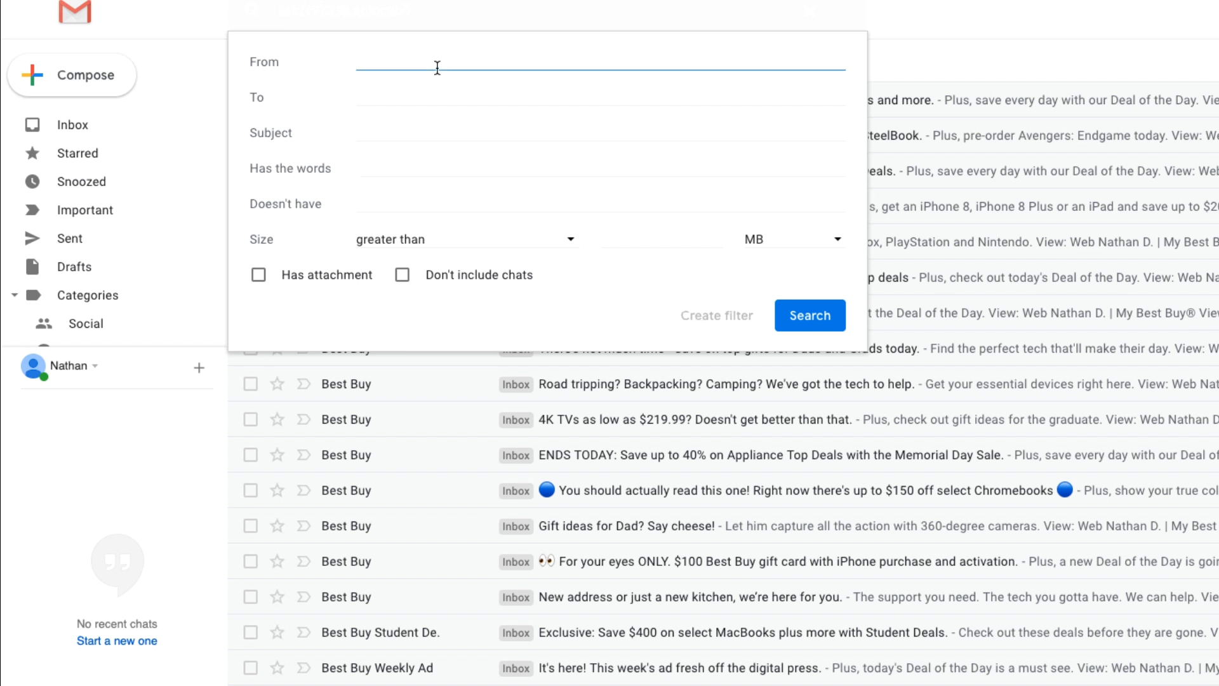
{"action": "type", "text": "*@bestbuy"}
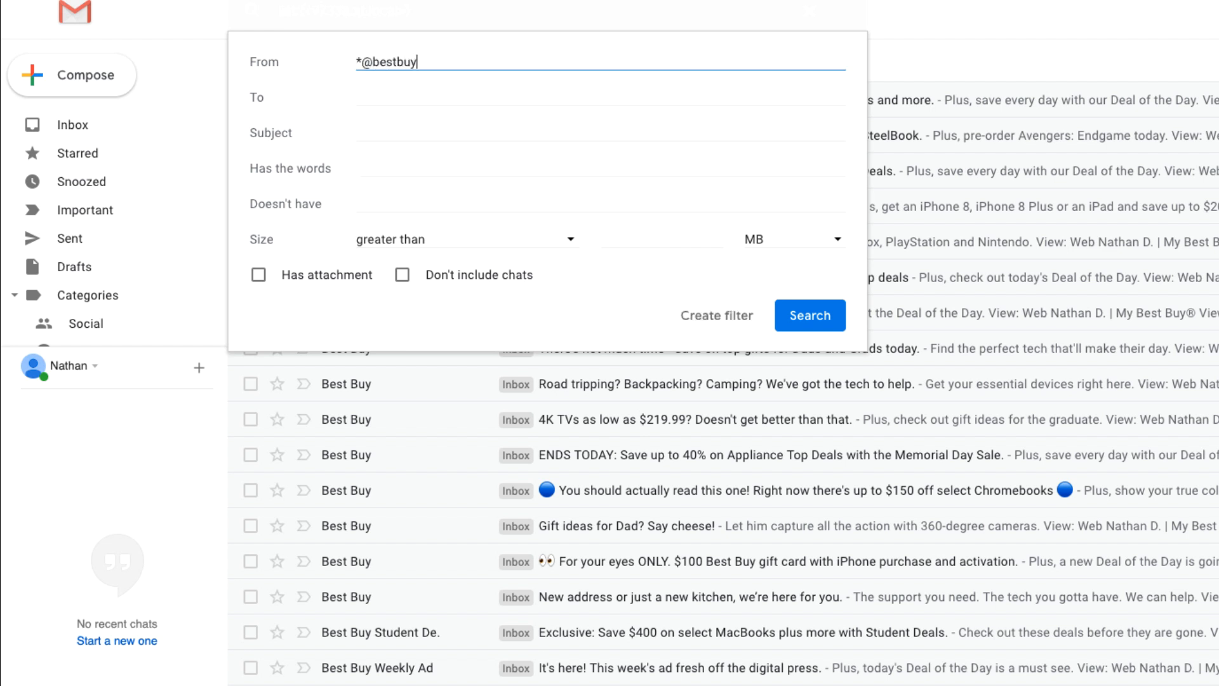
{"action": "type", "text": ".com"}
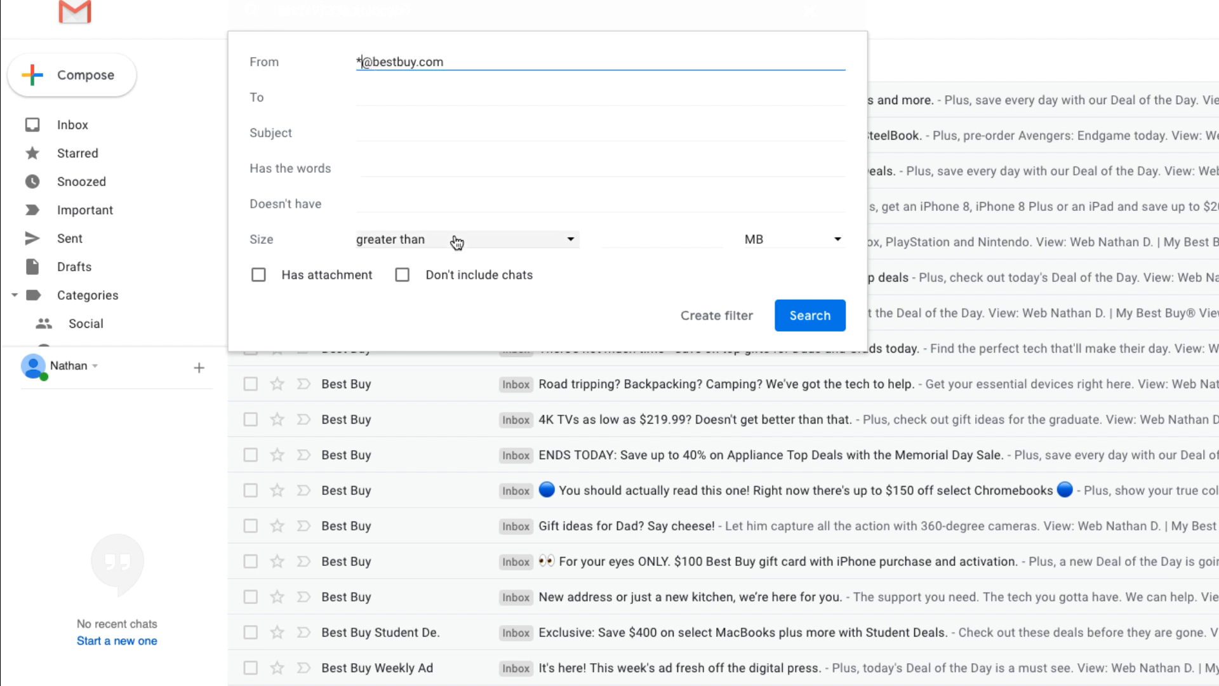
{"action": "left_click", "coordinate": [705, 320]}
{"action": "left_click", "coordinate": [704, 321]}
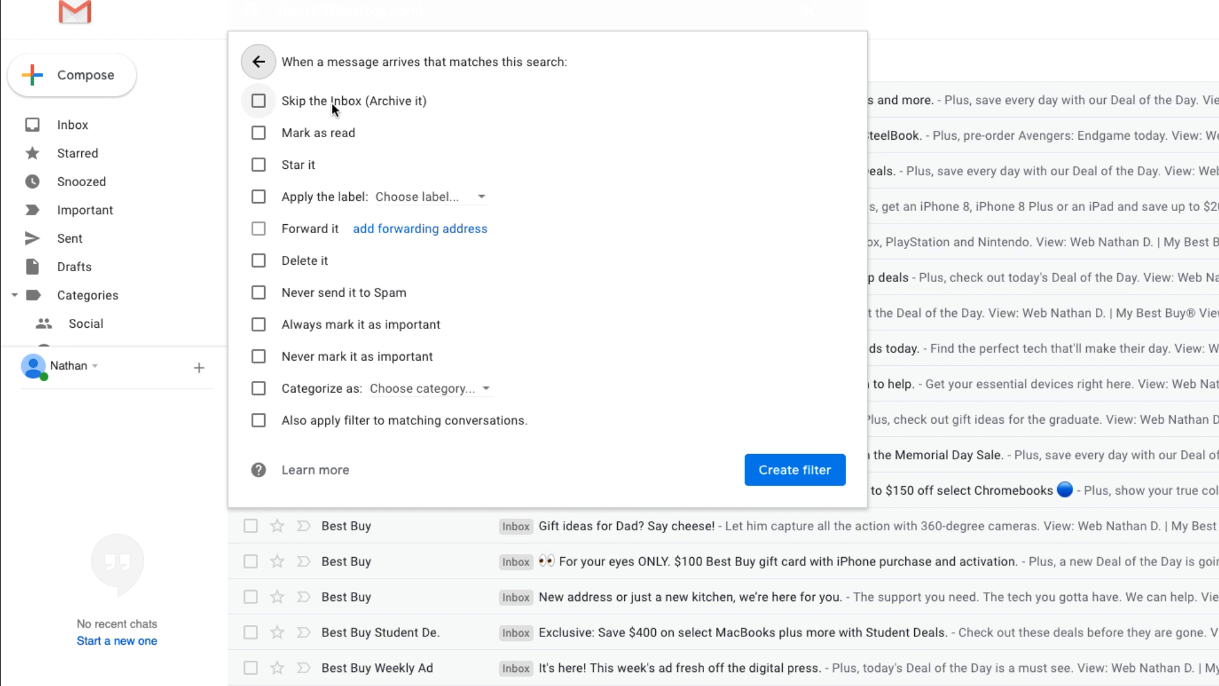
Have the filter apply a newly created label named "Best Buy".
{"action": "left_click", "coordinate": [320, 191]}
{"action": "left_click", "coordinate": [394, 203]}
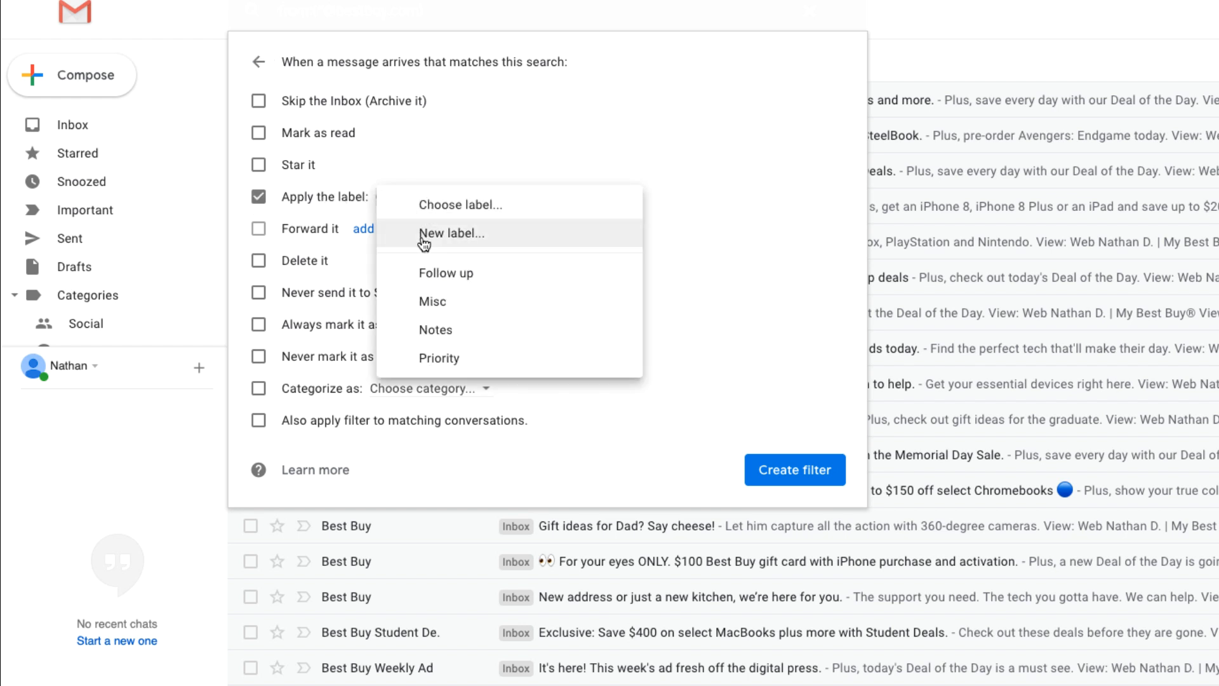
{"action": "left_click", "coordinate": [421, 235]}
{"action": "type", "text": "Best Buy"}
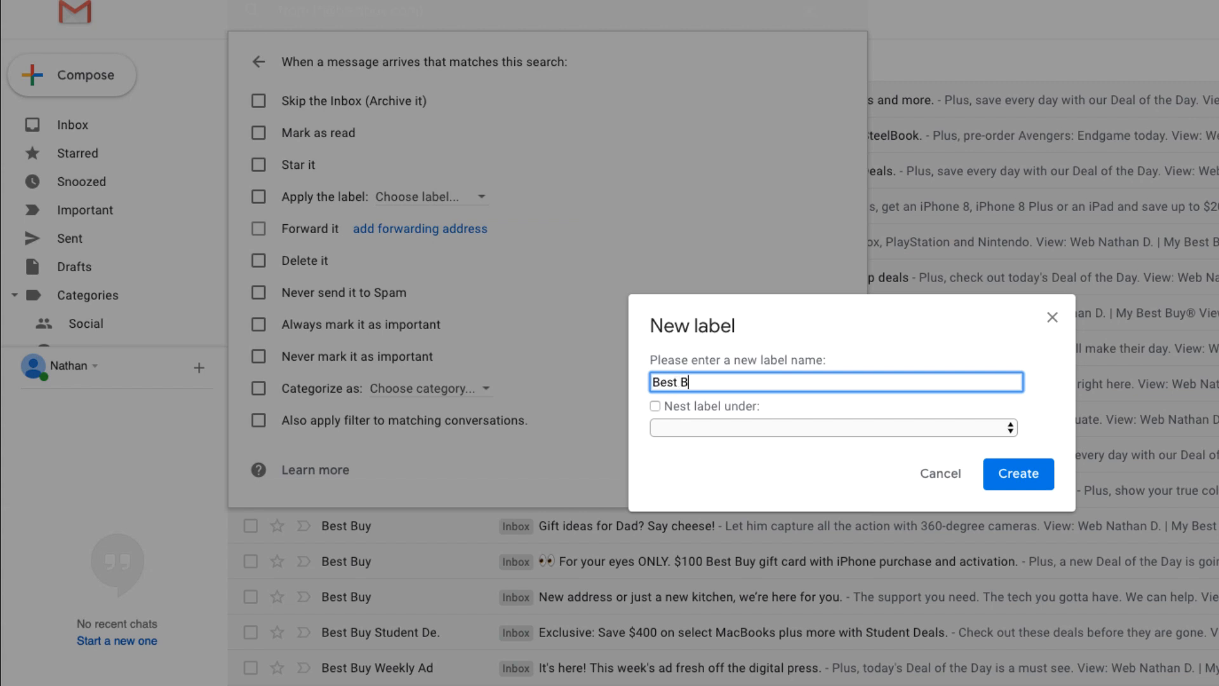
{"action": "left_click", "coordinate": [1024, 476]}
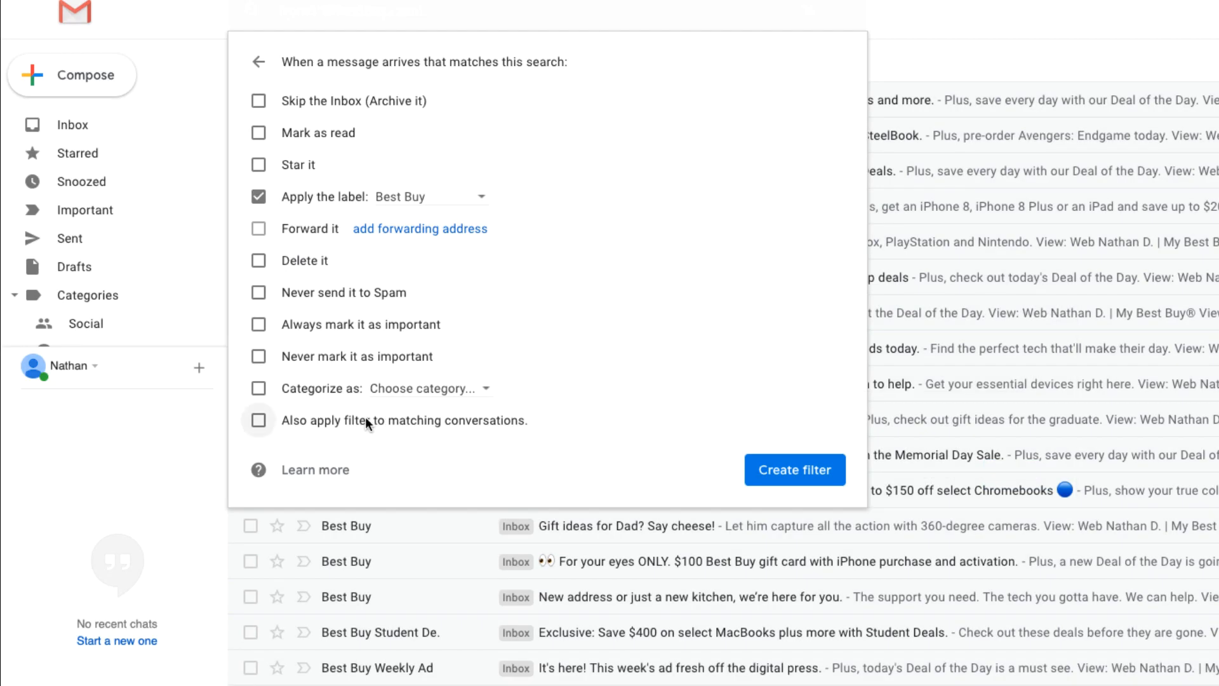
Create the Best Buy filter with matching conversations included and messages set to skip the inbox.
{"action": "left_click", "coordinate": [366, 420]}
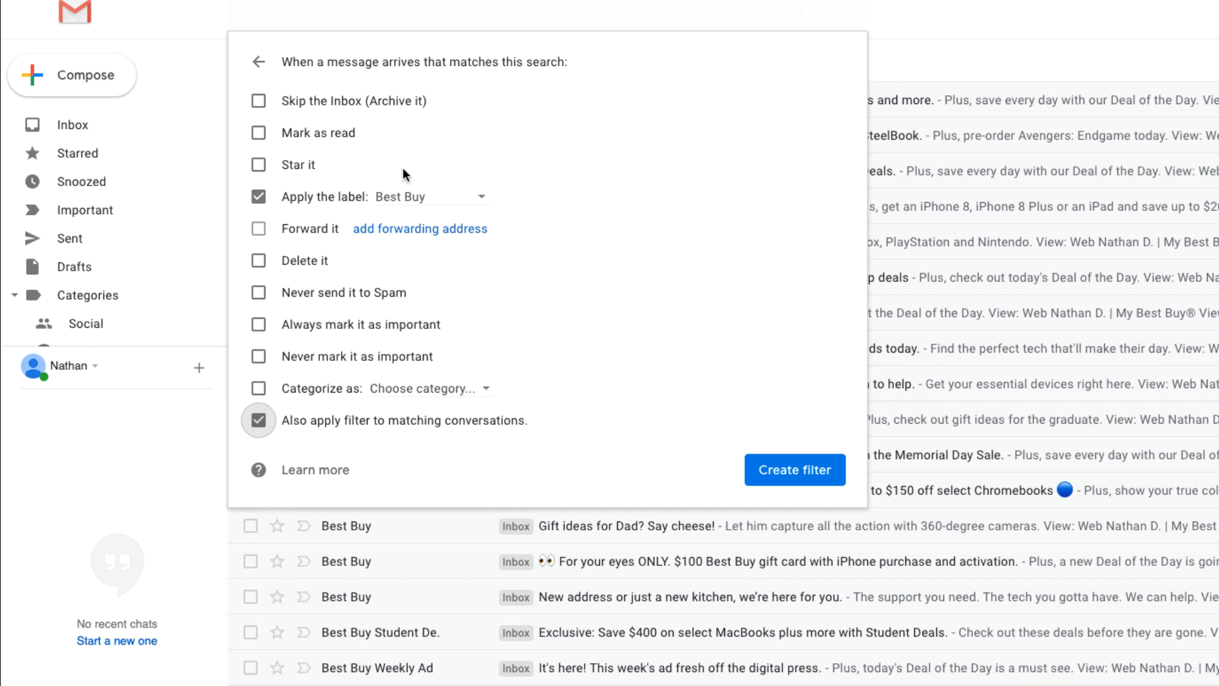
{"action": "left_click", "coordinate": [334, 100]}
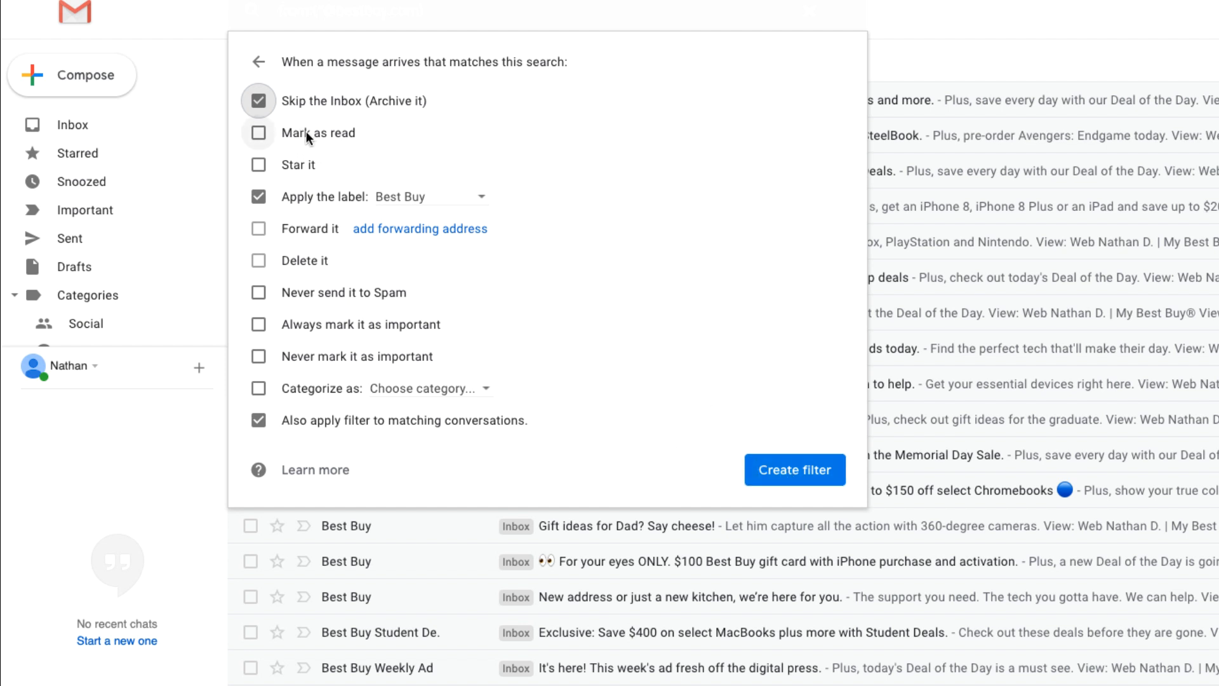
{"action": "left_click", "coordinate": [789, 471]}
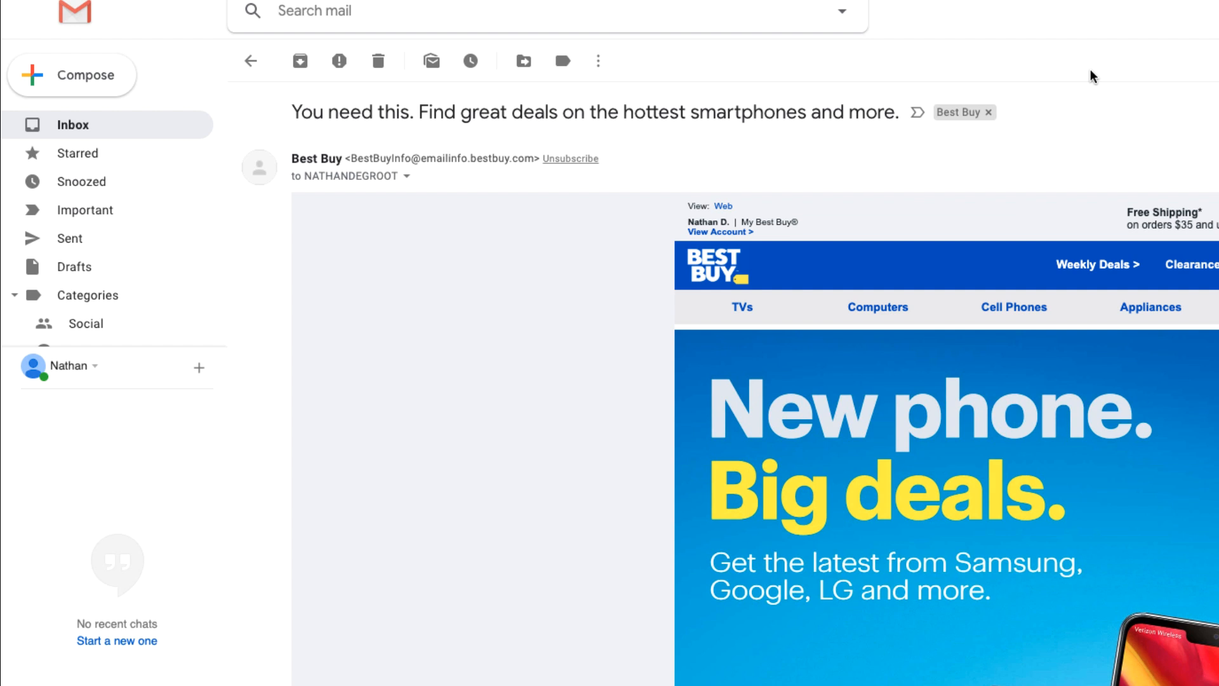
{"action": "left_click", "coordinate": [1214, 57]}
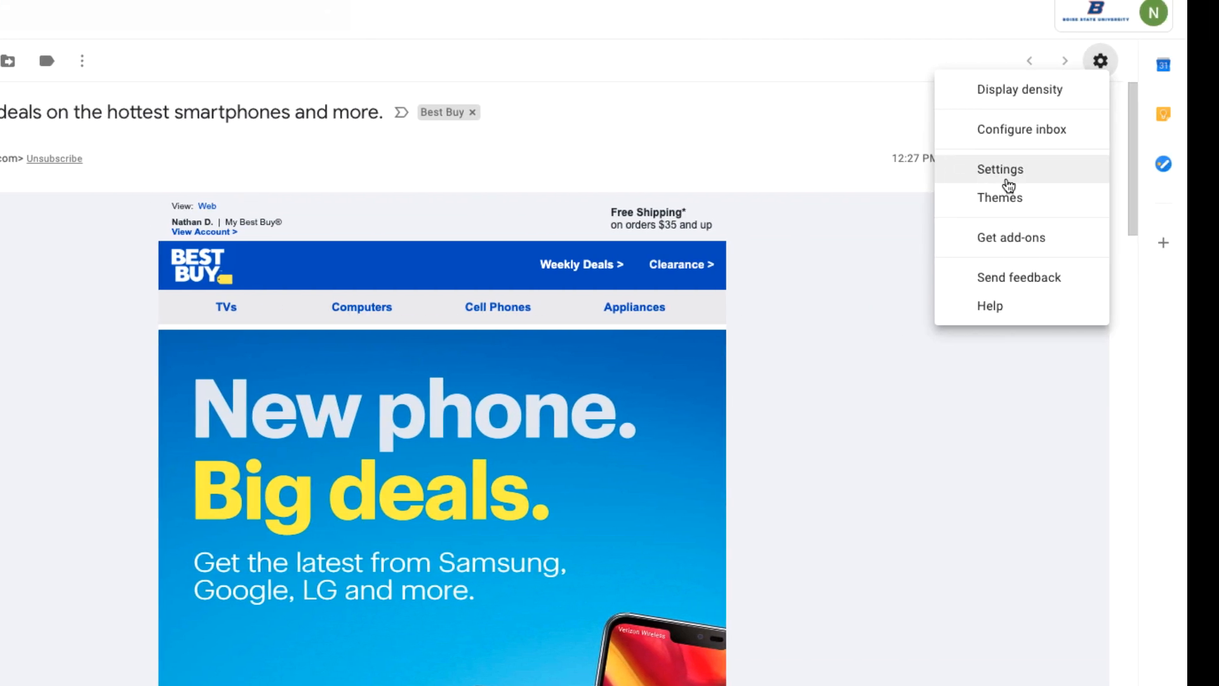
{"action": "left_click", "coordinate": [1118, 172]}
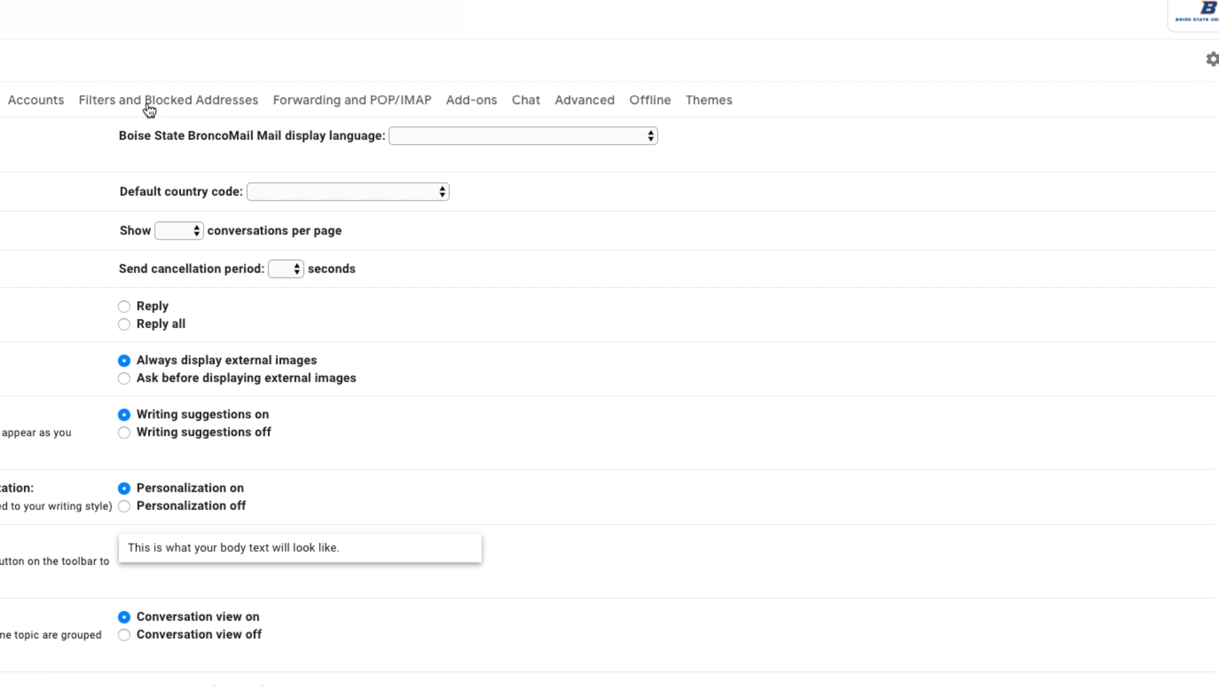
{"action": "left_click", "coordinate": [148, 101]}
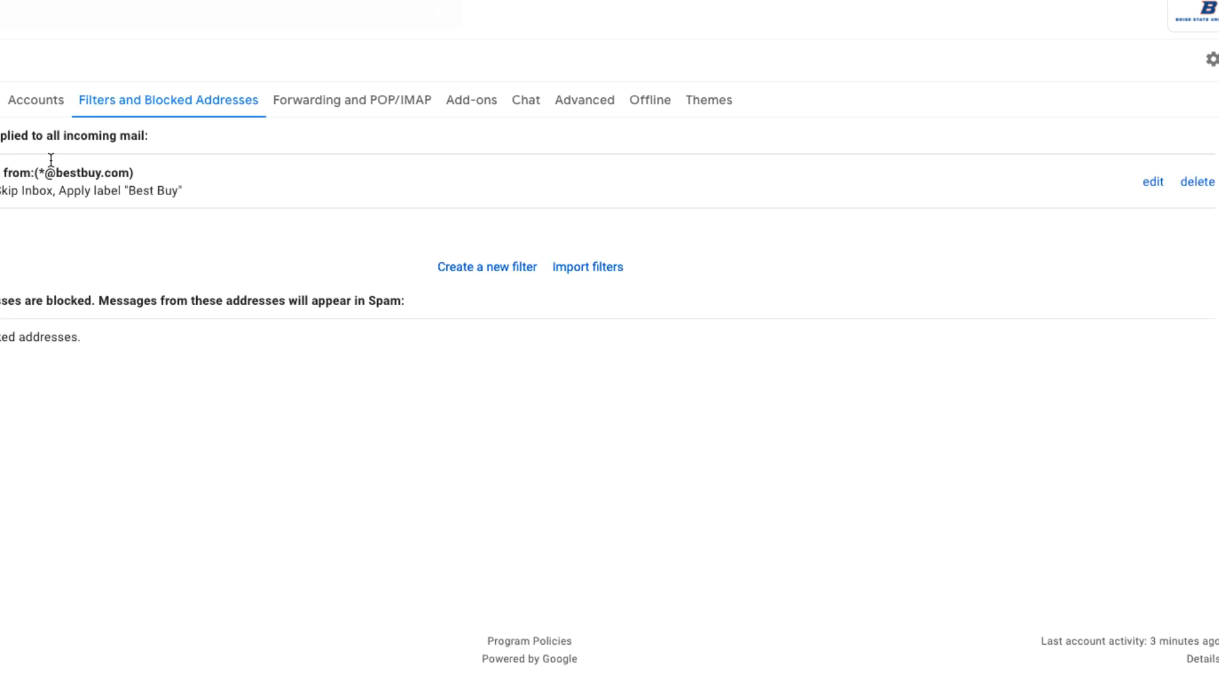
{"action": "left_click", "coordinate": [1153, 181]}
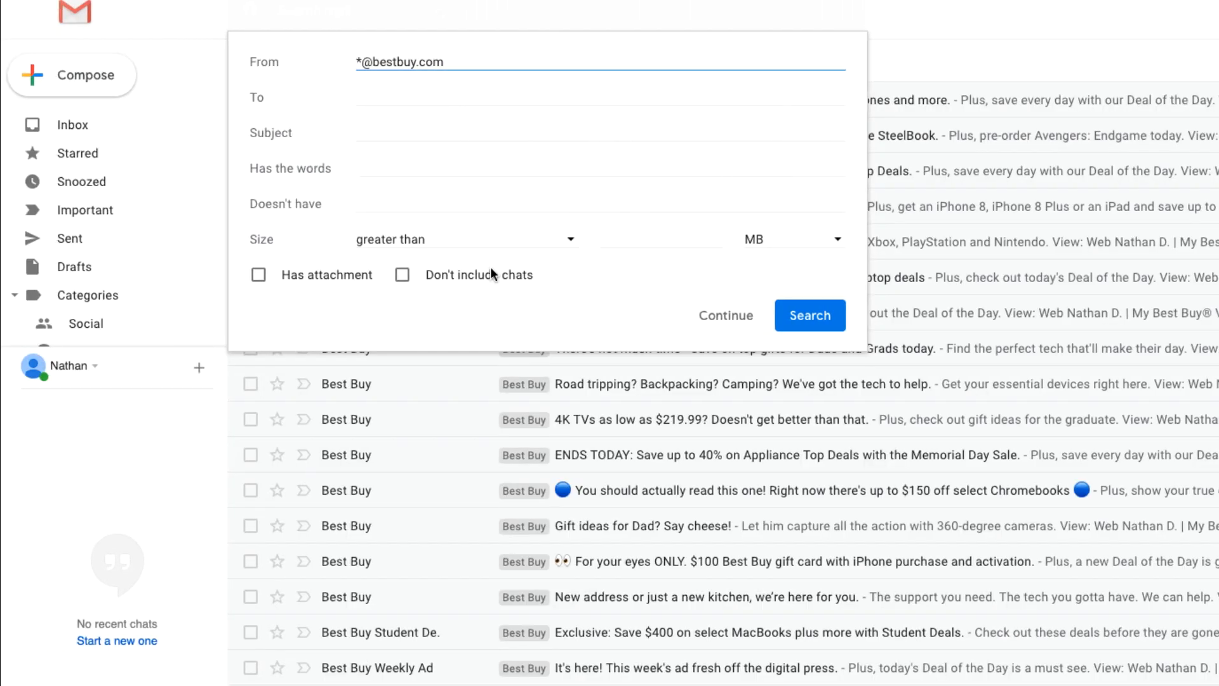
{"action": "left_click", "coordinate": [525, 316]}
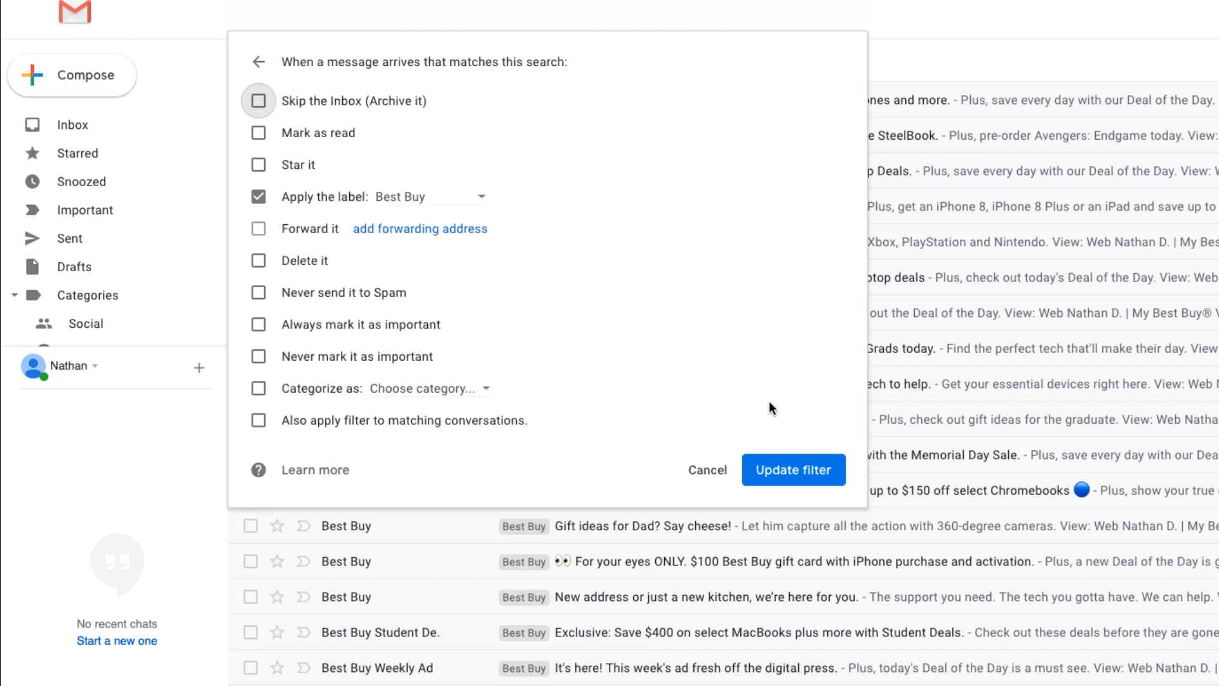
{"action": "left_click", "coordinate": [769, 469]}
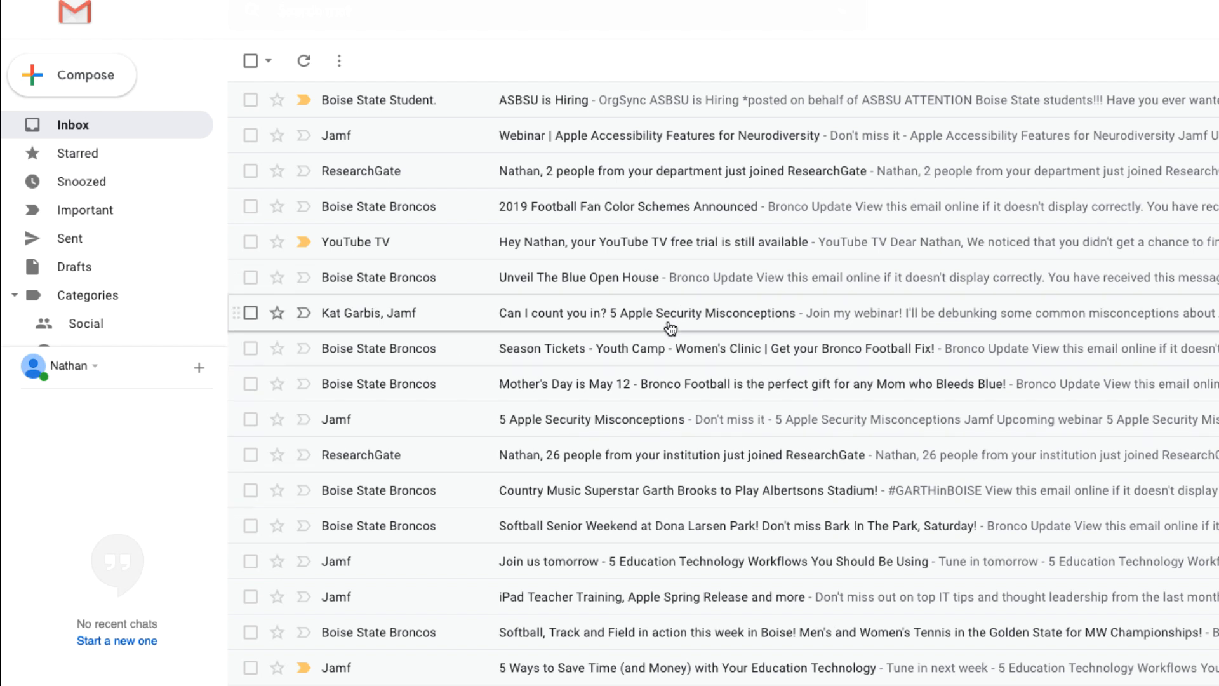
Look through the inbox, view the "ASBSU is Hiring" email and its sender, and return to the inbox.
{"action": "scroll", "coordinate": [612, 238], "scroll_direction": "down", "scroll_amount": 3}
{"action": "scroll", "coordinate": [612, 239], "scroll_direction": "up", "scroll_amount": 4}
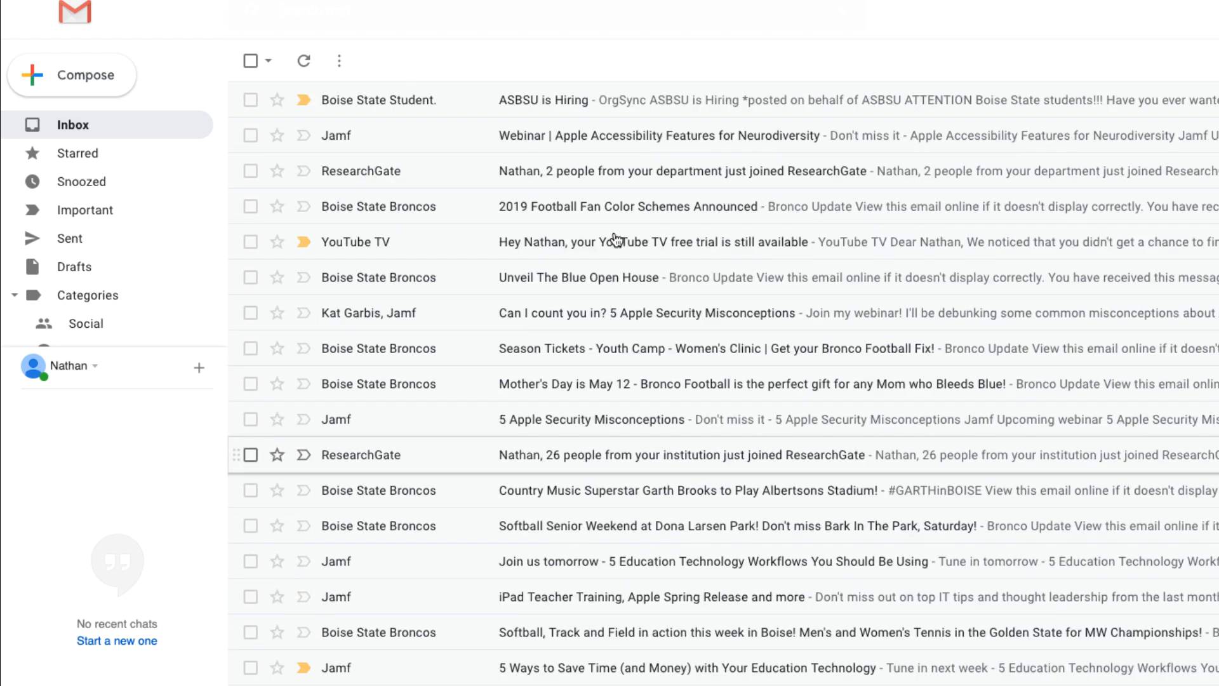
{"action": "left_click", "coordinate": [416, 112]}
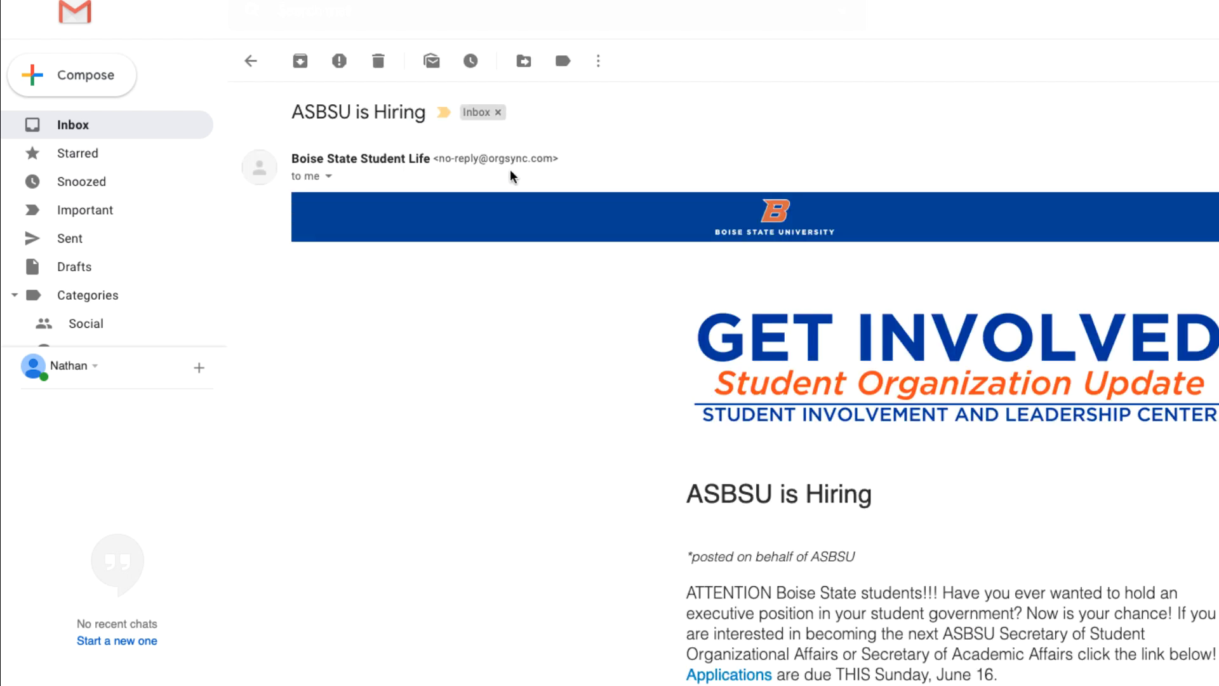
{"action": "left_click", "coordinate": [144, 125]}
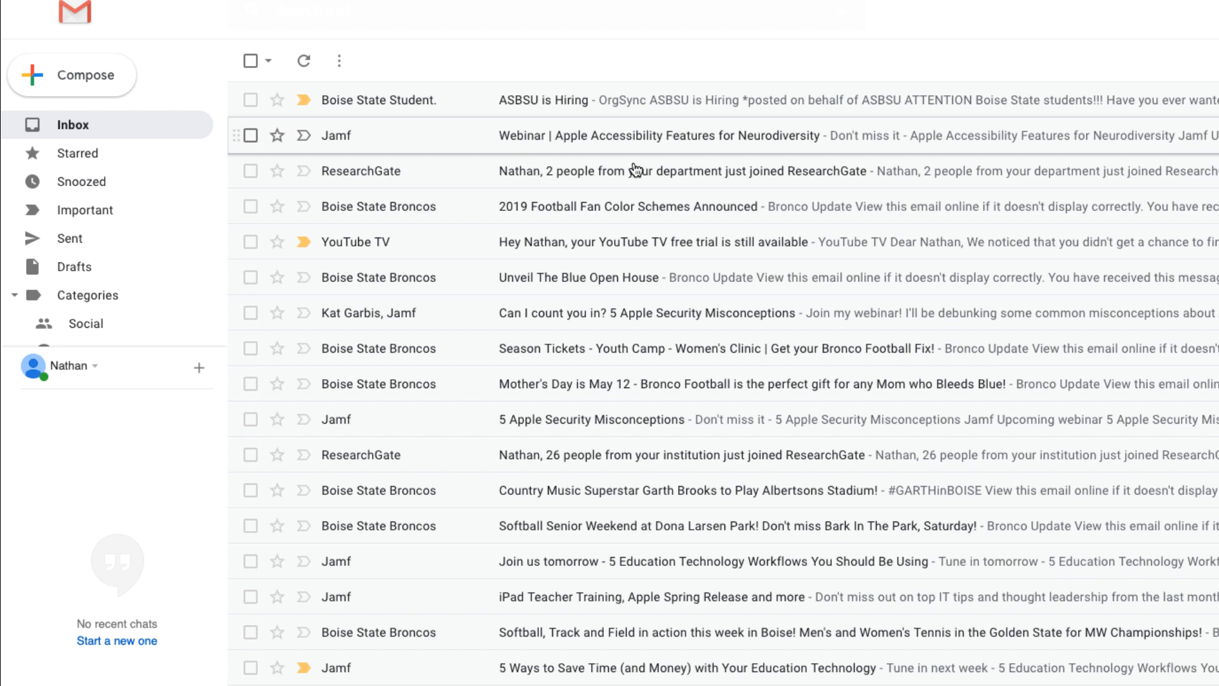
Start a filter from the "2019 Football Fan Color Schemes Announced" email's sender and set it to skip the inbox.
{"action": "left_click", "coordinate": [610, 206]}
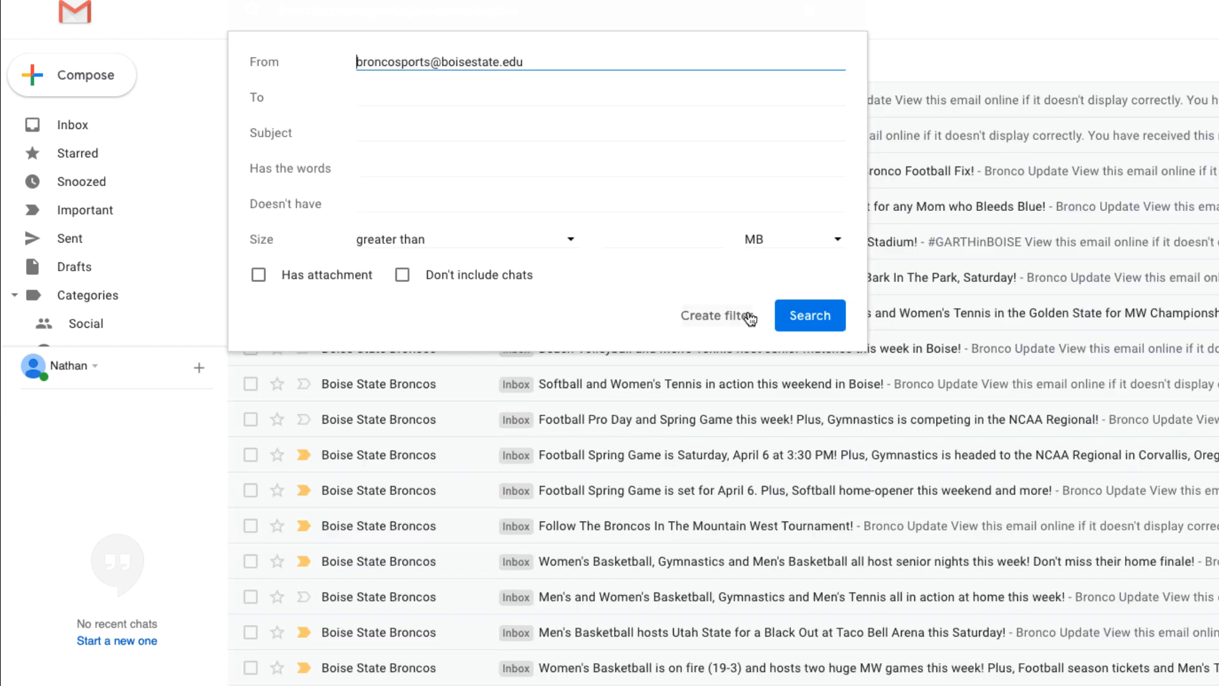
{"action": "left_click", "coordinate": [710, 335]}
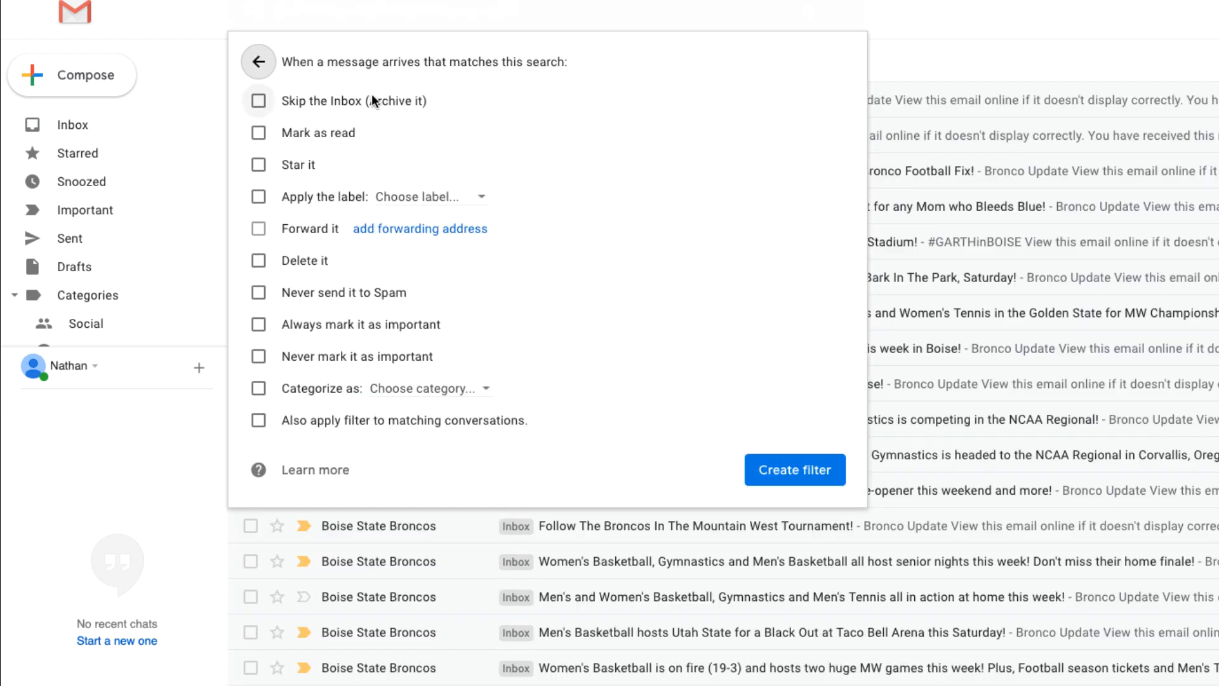
{"action": "left_click", "coordinate": [325, 101]}
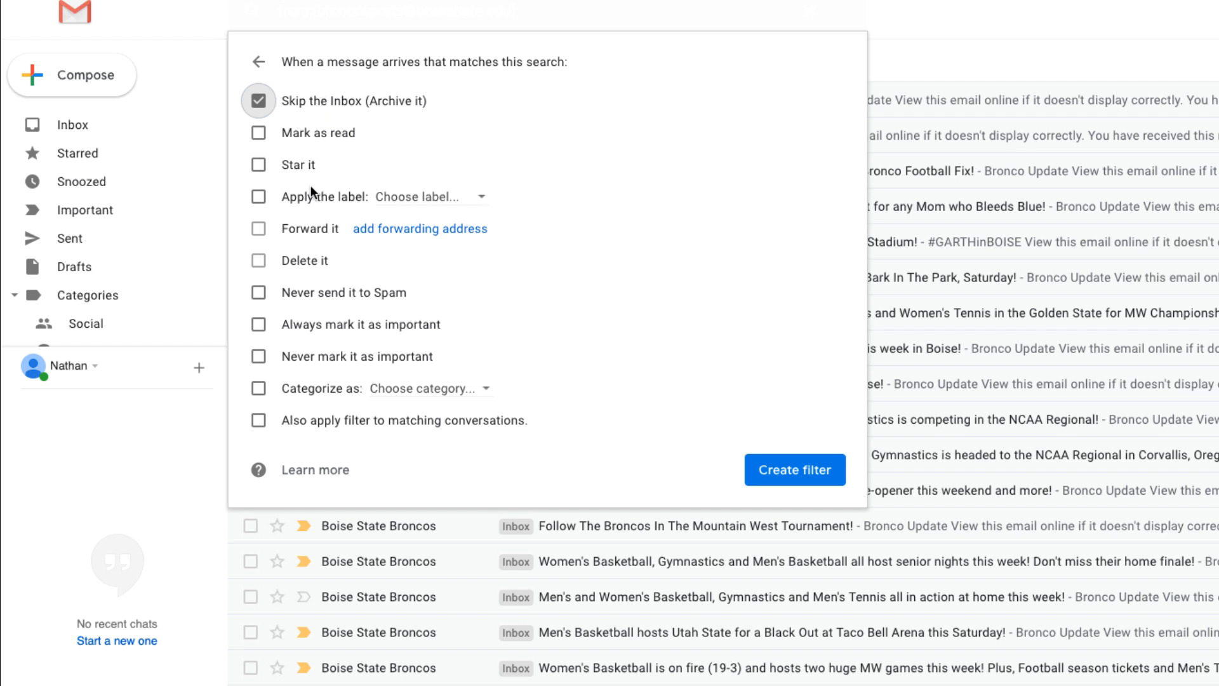
Create the Boise State Broncos filter with a new label "BSU Sports", also applied to matching conversations.
{"action": "left_click", "coordinate": [322, 200]}
{"action": "left_click", "coordinate": [419, 198]}
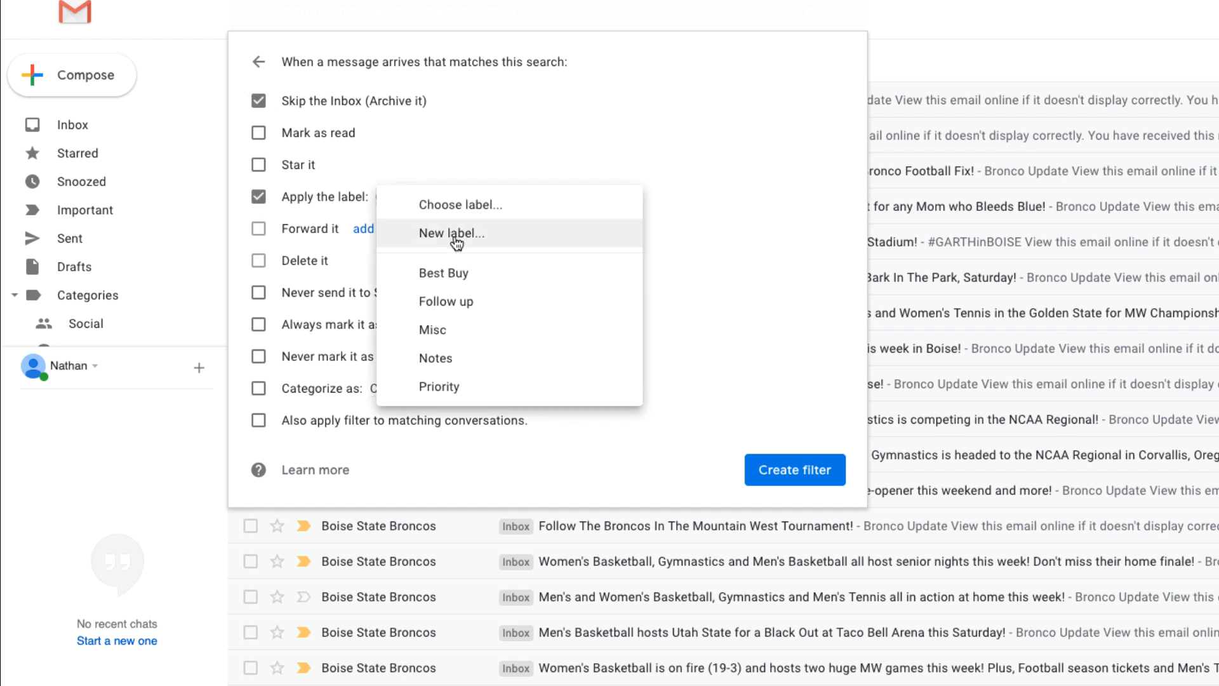
{"action": "left_click", "coordinate": [455, 234]}
{"action": "type", "text": "BSU Spo"}
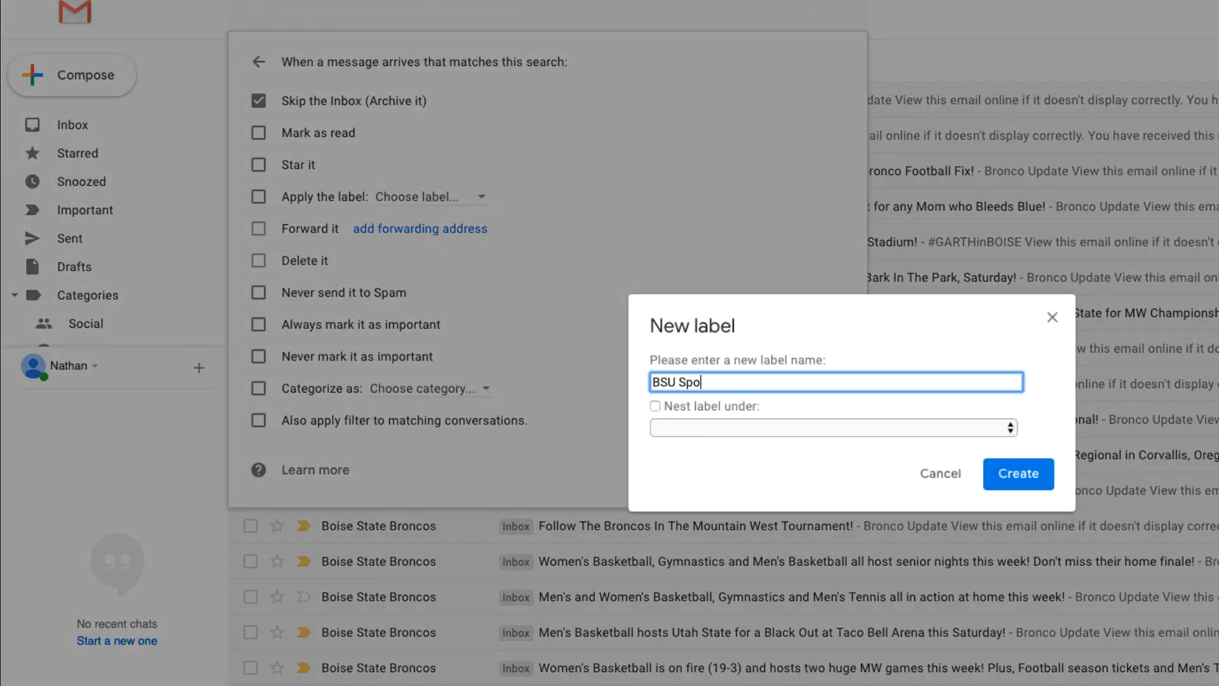
{"action": "type", "text": "rts"}
{"action": "left_click", "coordinate": [1019, 468]}
{"action": "left_click", "coordinate": [383, 422]}
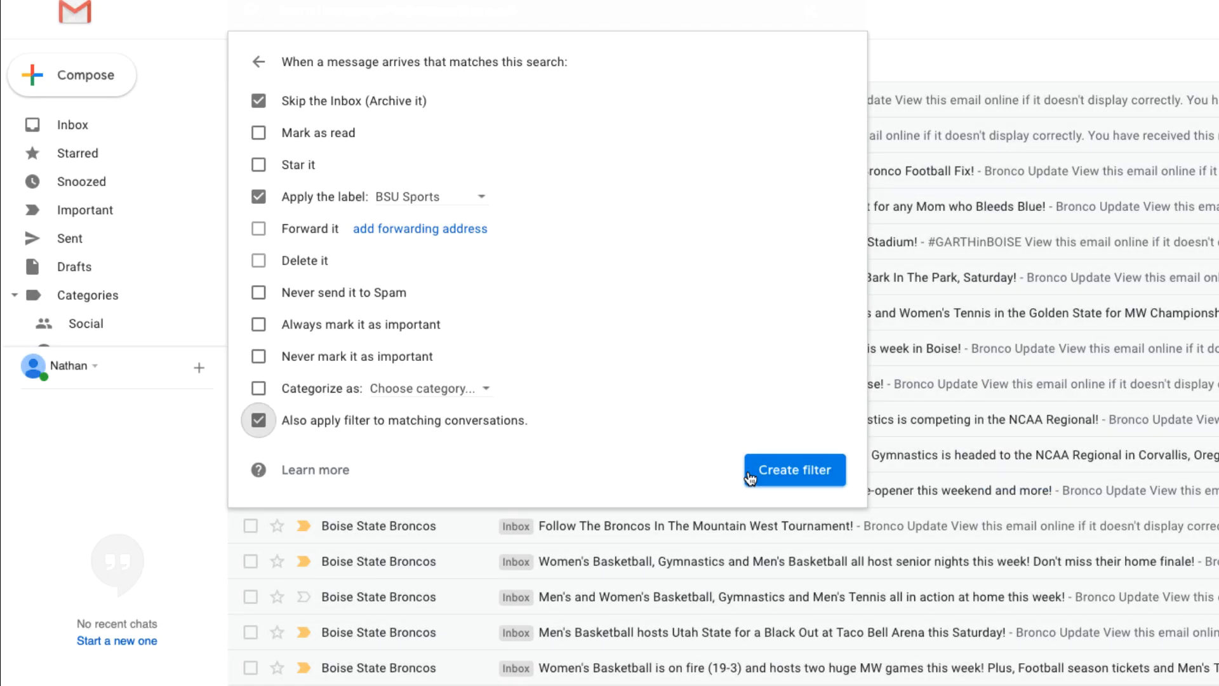
{"action": "left_click", "coordinate": [793, 470]}
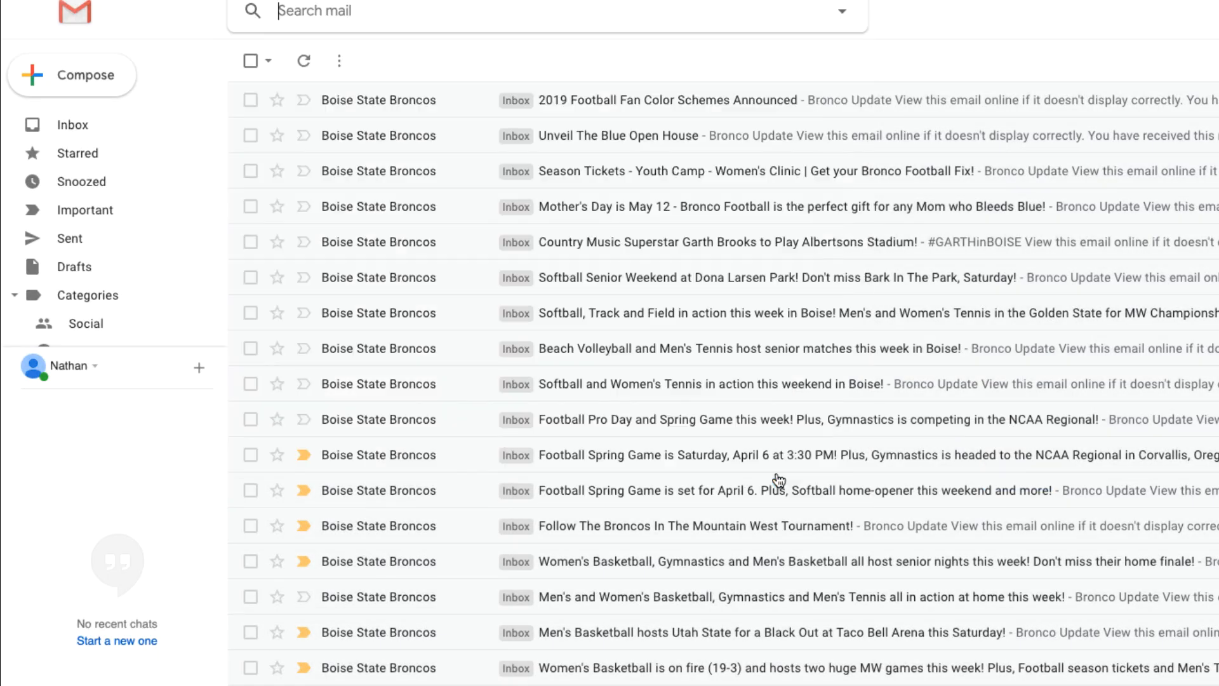
Edit the existing Boise State Broncos filter so messages no longer skip the inbox, and update it.
{"action": "left_click", "coordinate": [988, 117]}
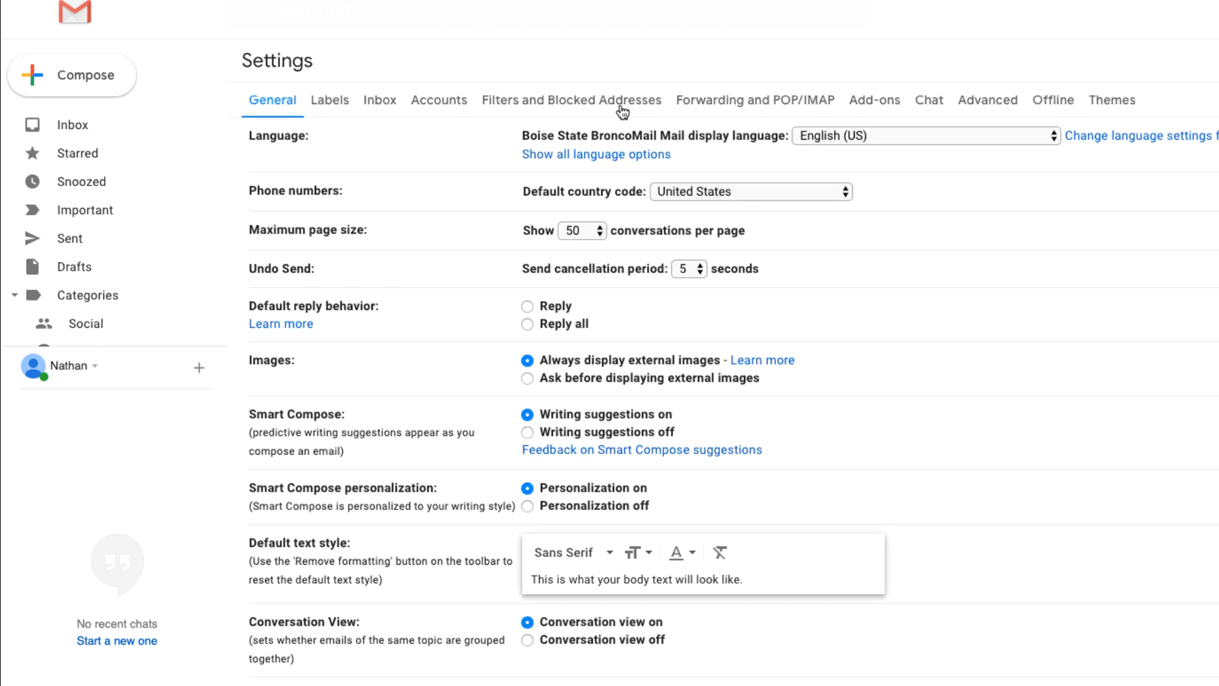
{"action": "left_click", "coordinate": [621, 108]}
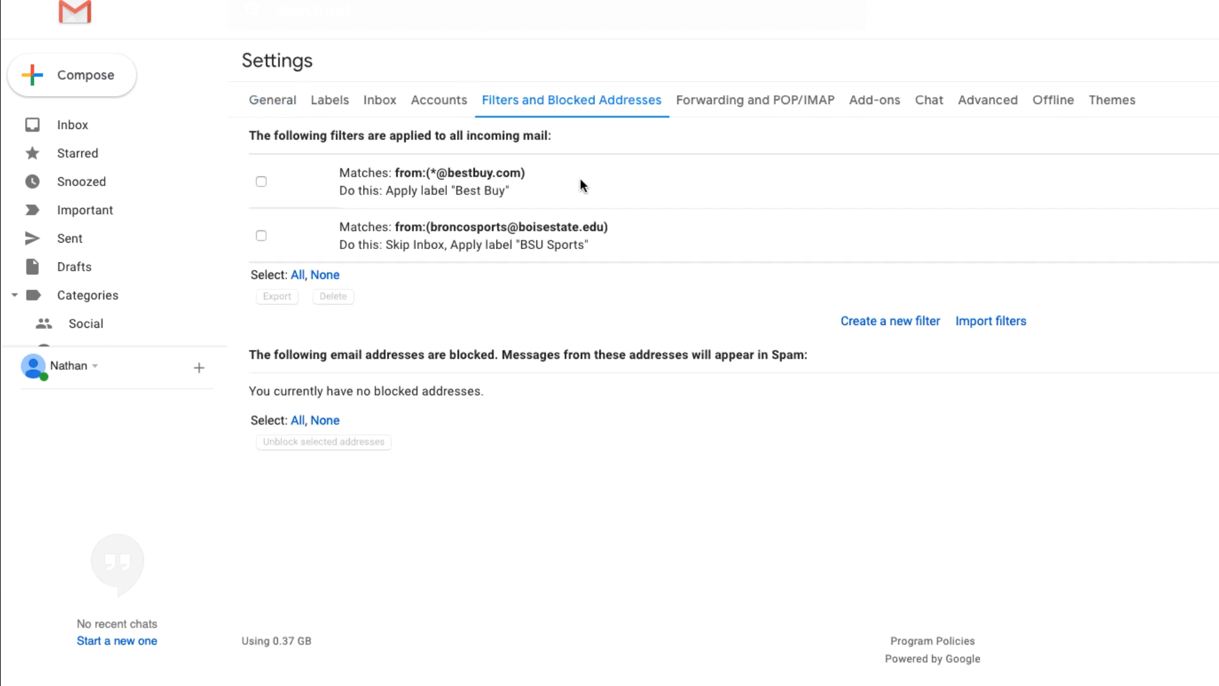
{"action": "left_click", "coordinate": [1216, 234]}
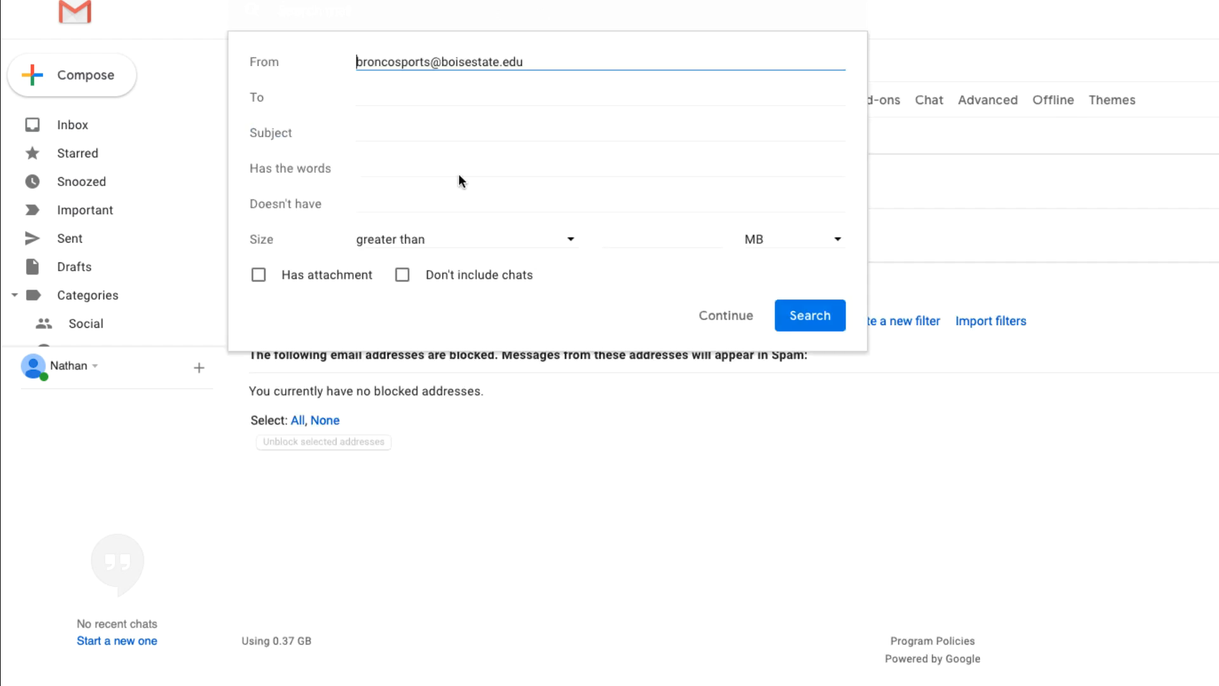
{"action": "left_click", "coordinate": [703, 312]}
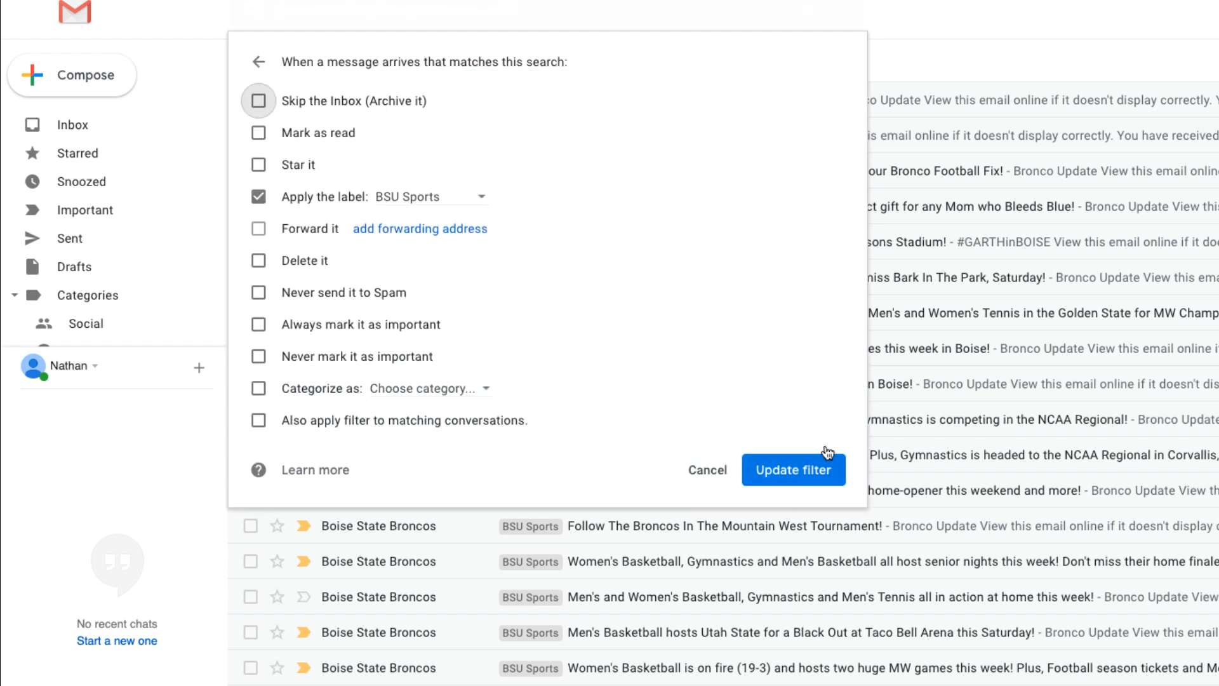
{"action": "left_click", "coordinate": [813, 467]}
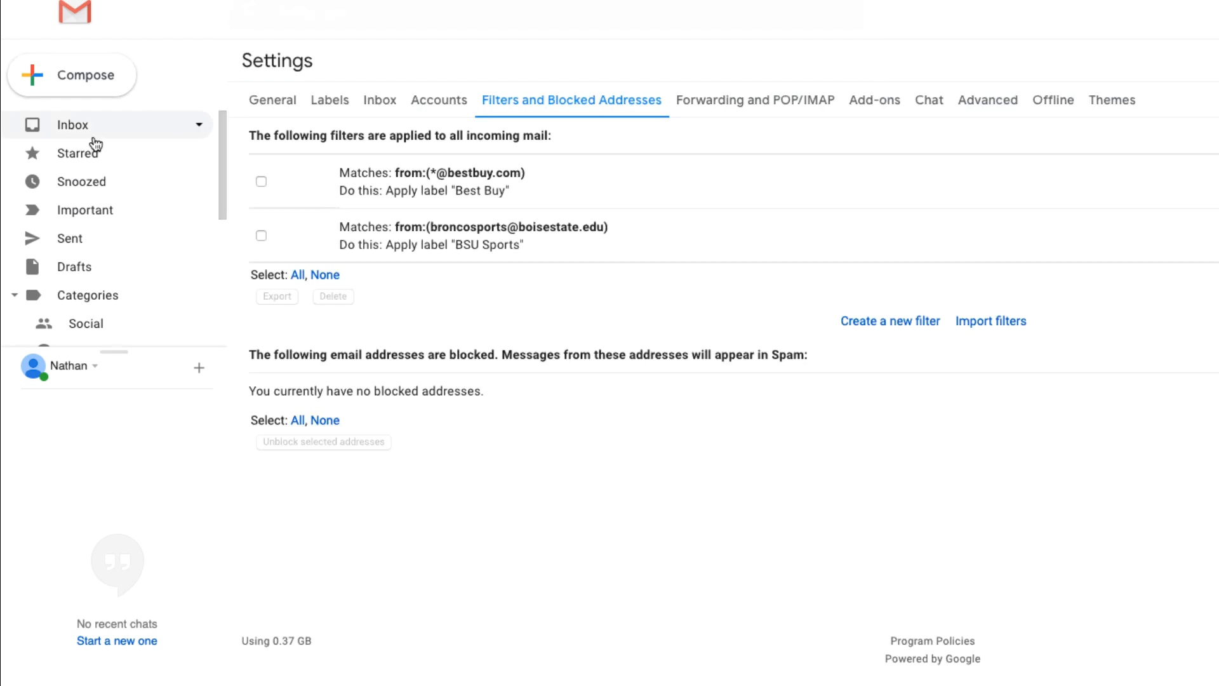
Return to the inbox, start a filter from the "ASBSU is Hiring" email's OrgSync sender, and set it to skip the inbox.
{"action": "left_click", "coordinate": [79, 126]}
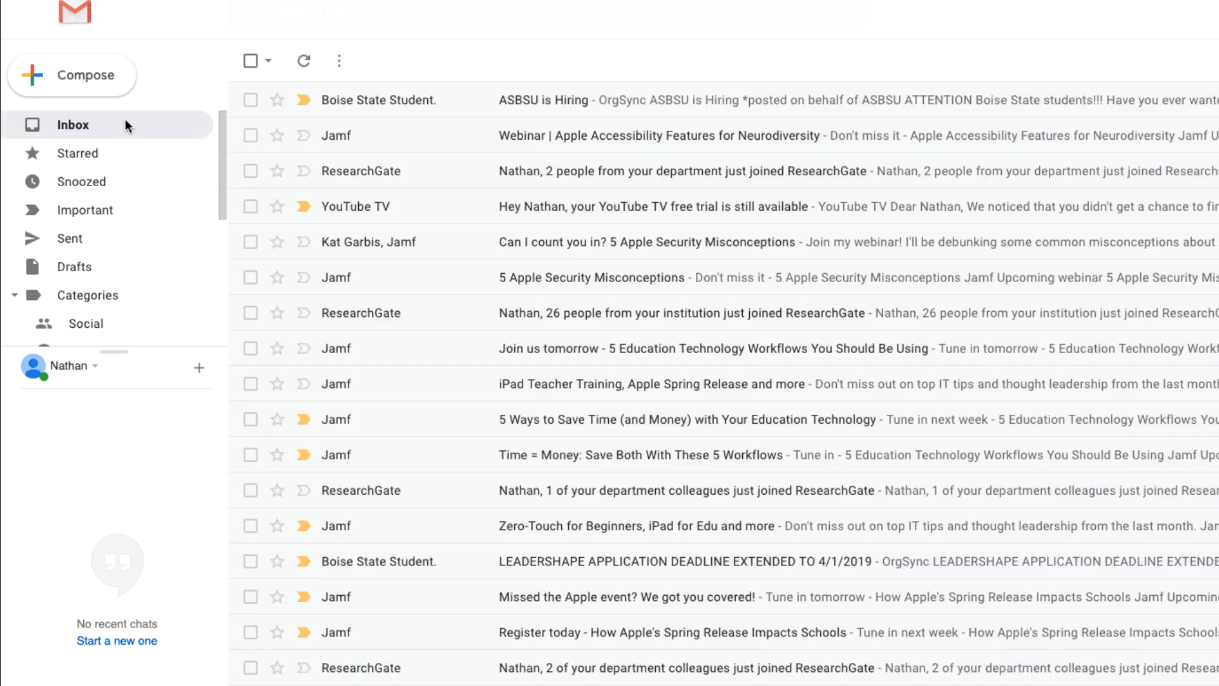
{"action": "scroll", "coordinate": [680, 462], "scroll_direction": "down", "scroll_amount": 15}
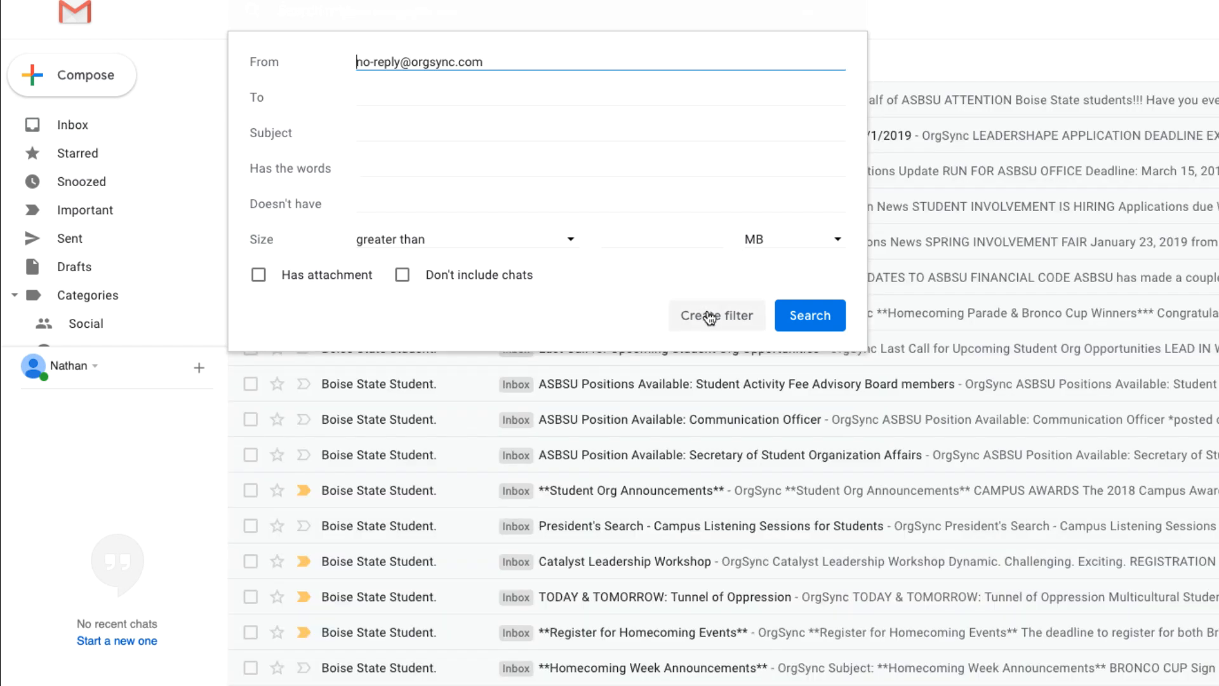
{"action": "left_click", "coordinate": [711, 321]}
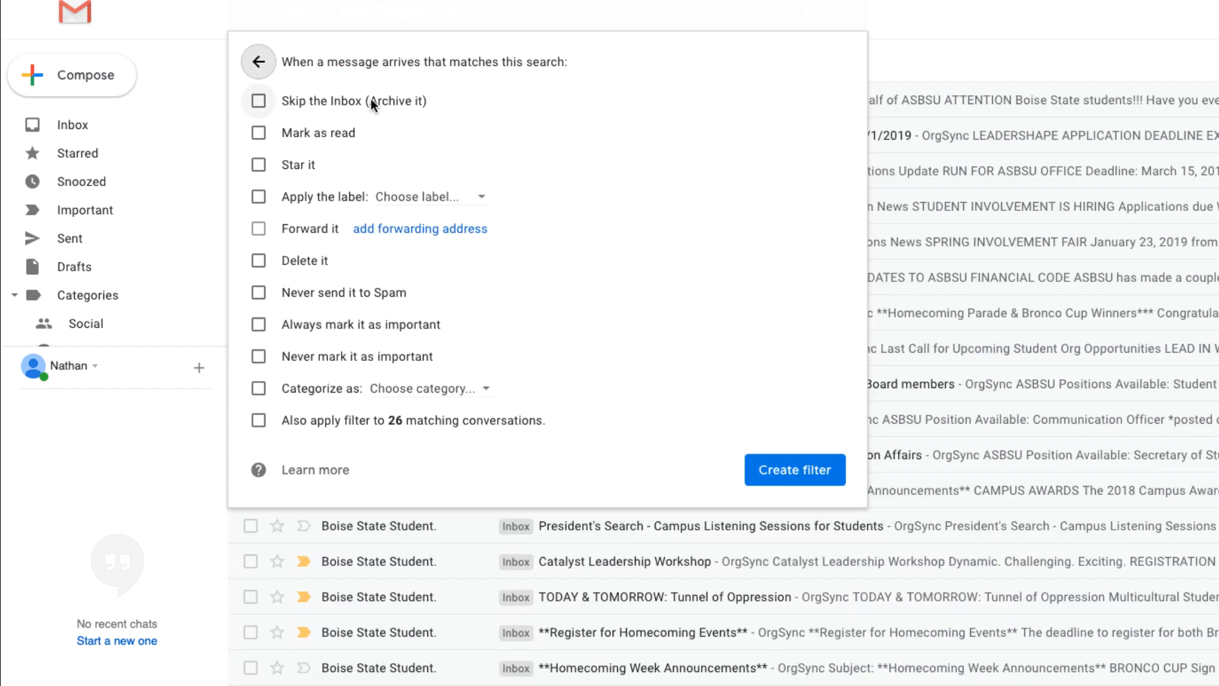
{"action": "left_click", "coordinate": [371, 99]}
Create the OrgSync filter with a new label "BSU Student Life", also applied to matching conversations.
{"action": "left_click", "coordinate": [332, 197]}
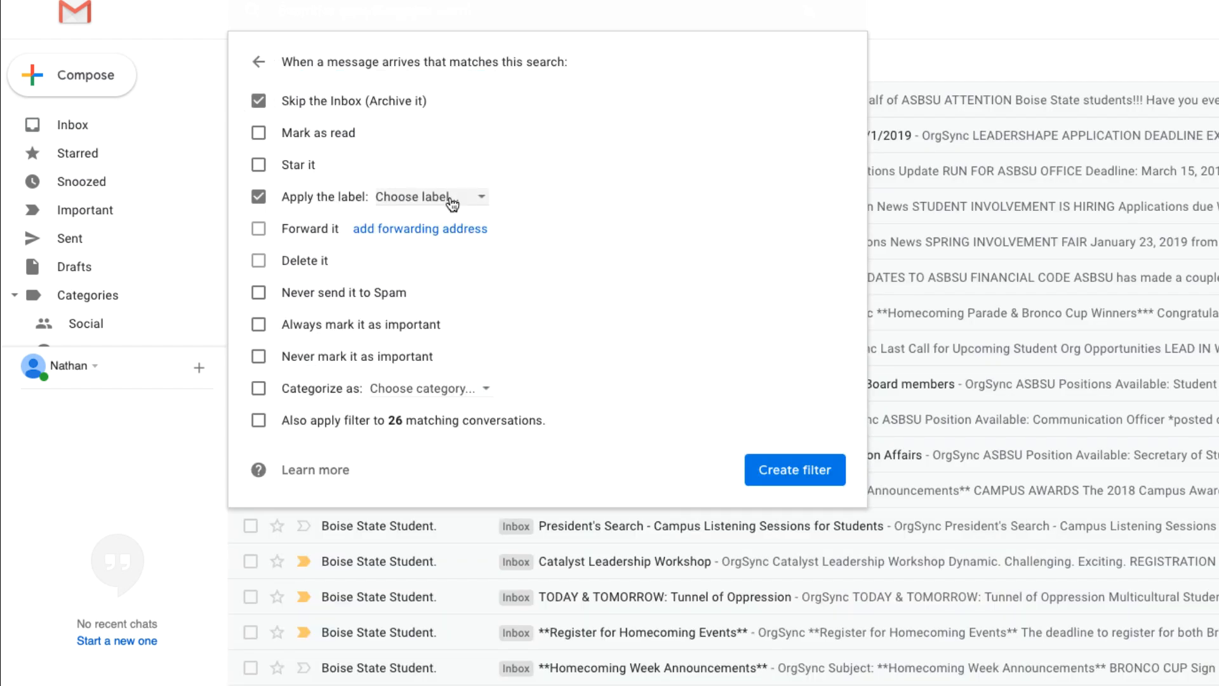
{"action": "left_click", "coordinate": [448, 199]}
{"action": "left_click", "coordinate": [455, 234]}
{"action": "type", "text": "BSU"}
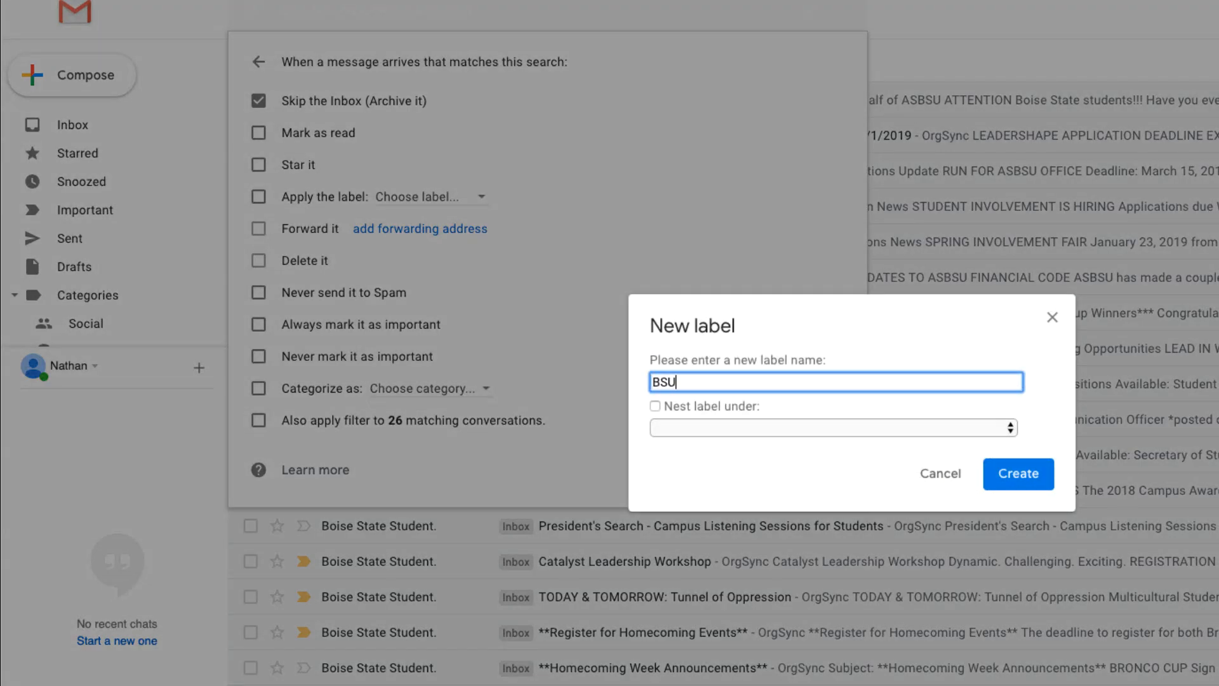
{"action": "type", "text": " Student Life"}
{"action": "left_click", "coordinate": [1000, 481]}
{"action": "left_click", "coordinate": [351, 420]}
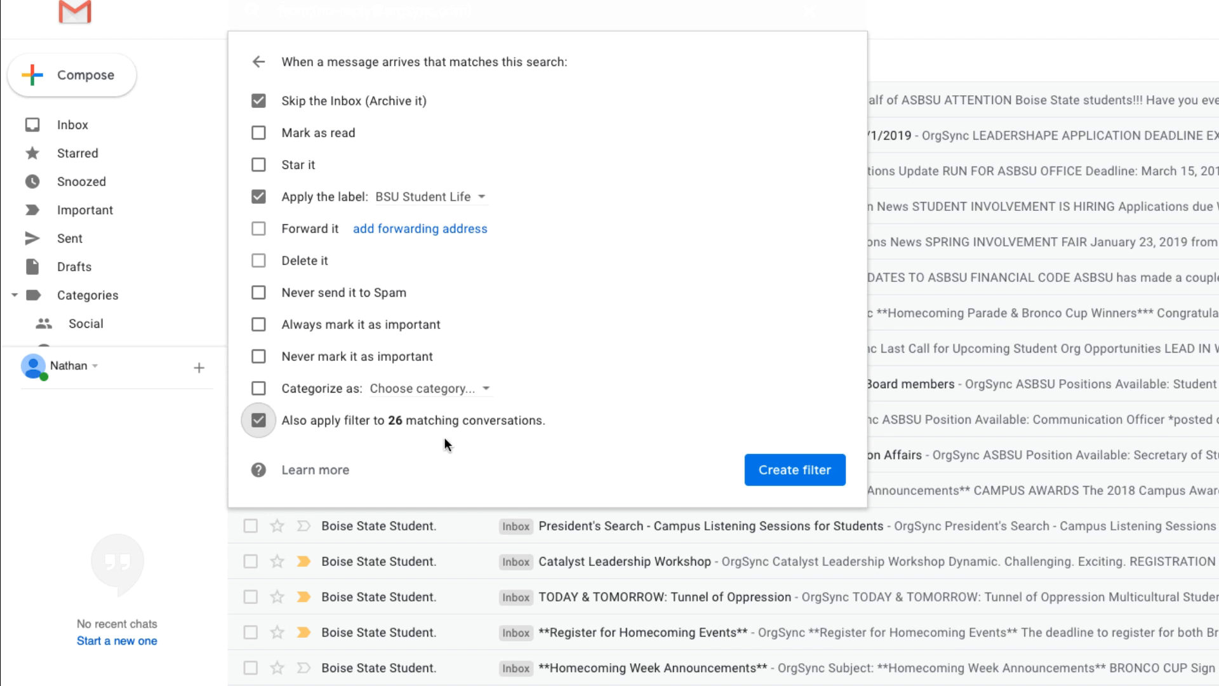
{"action": "left_click", "coordinate": [787, 470]}
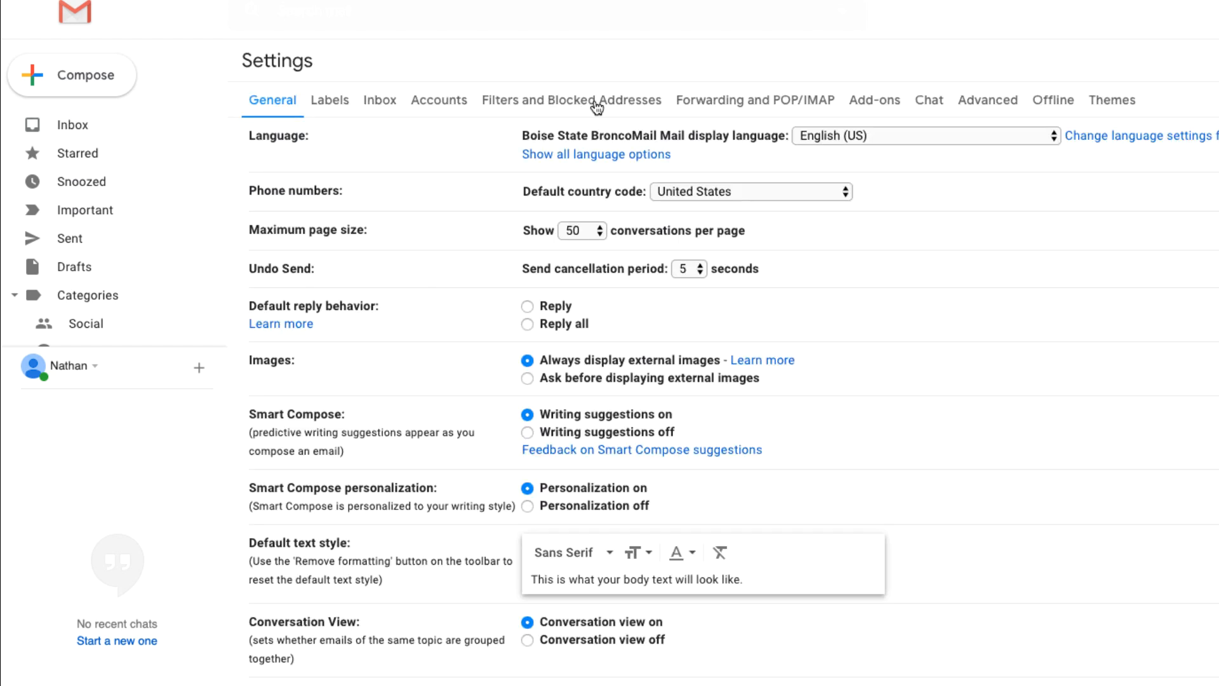
Edit the OrgSync filter with the "BSU Student Life" label so messages no longer skip the inbox, and update it.
{"action": "left_click", "coordinate": [597, 102]}
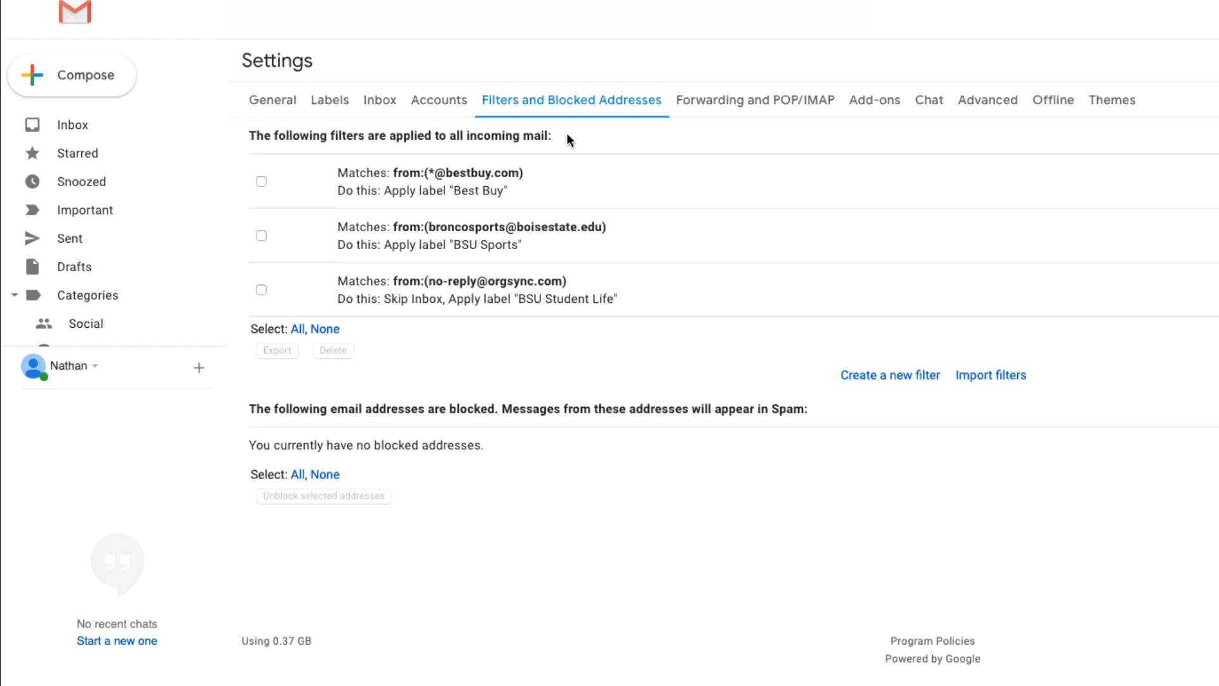
{"action": "left_click", "coordinate": [1216, 290]}
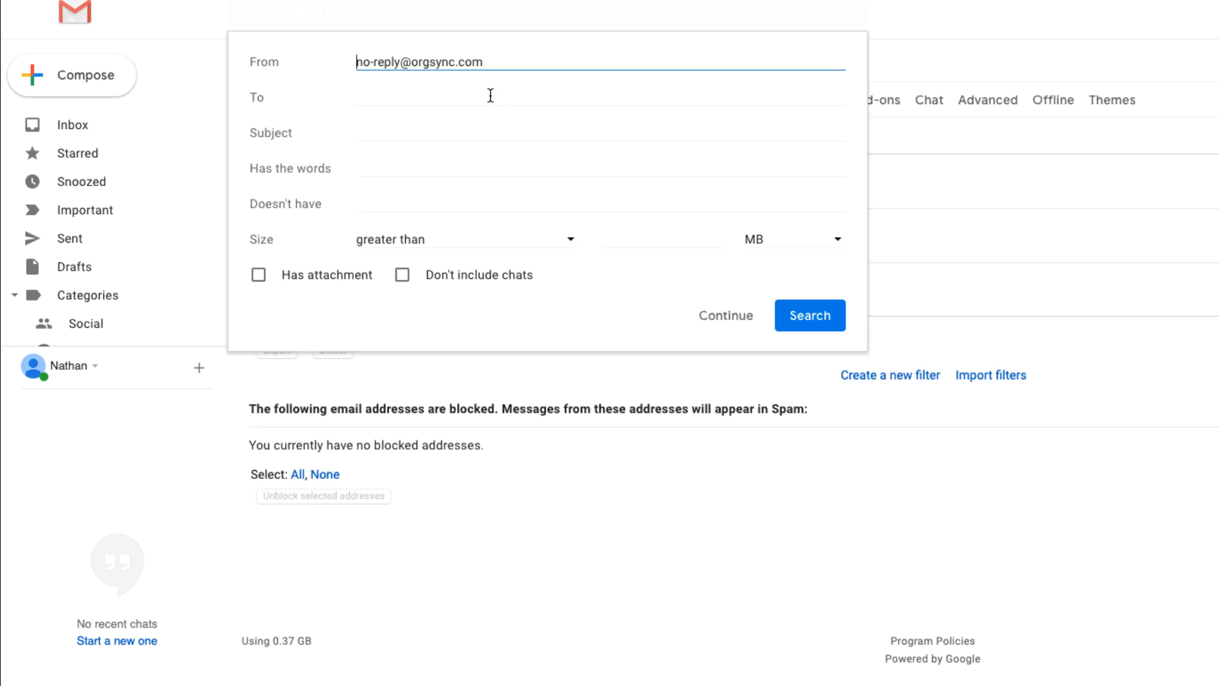
{"action": "left_click", "coordinate": [727, 317]}
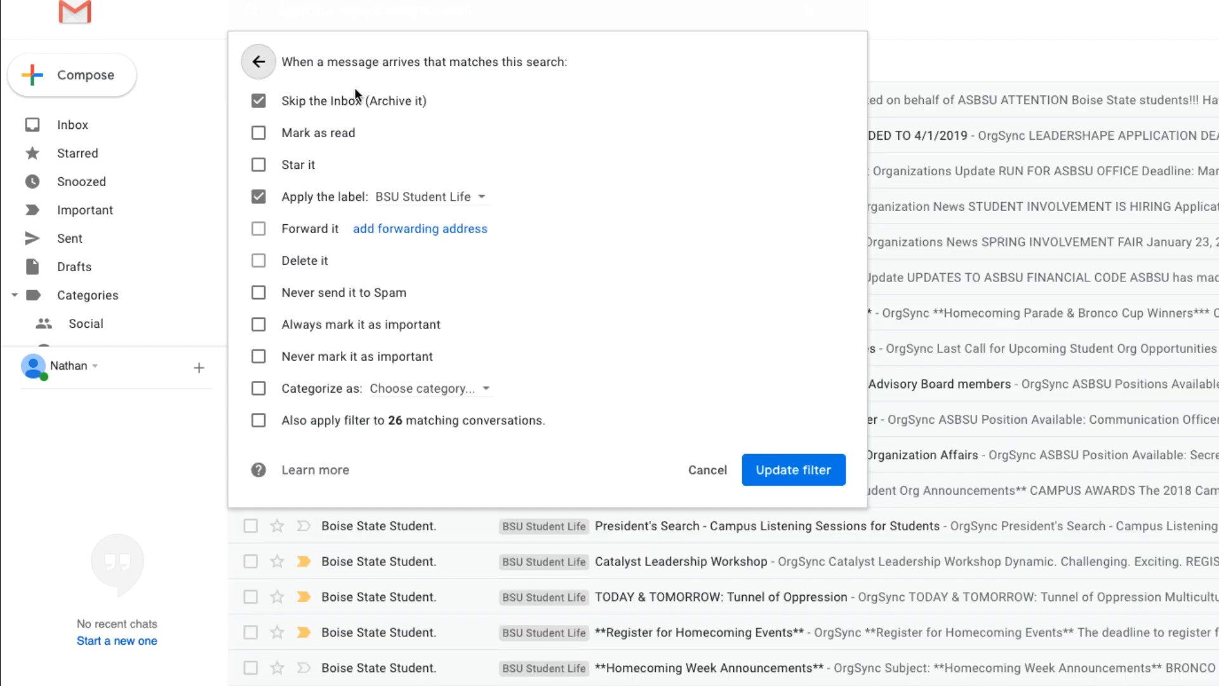
{"action": "left_click", "coordinate": [752, 464]}
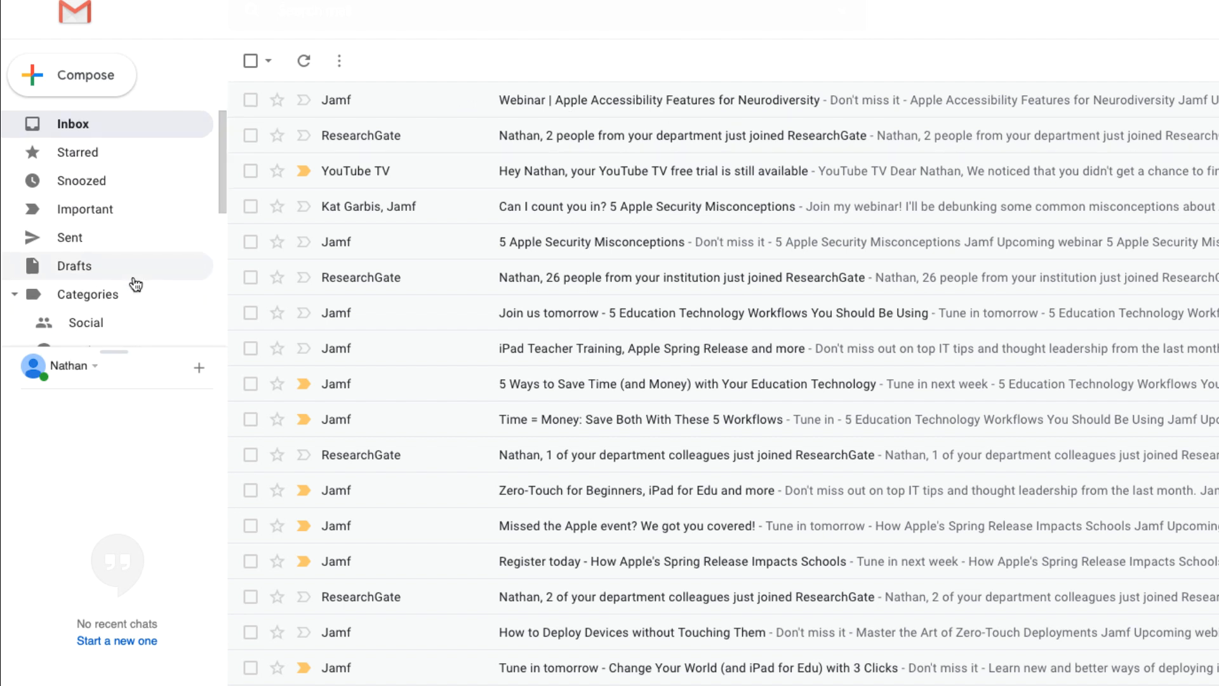
Try to move the "Webinar | Apple Accessibility Features for Neurodiversity" email into the BSU Student Life label, and abandon the move.
{"action": "scroll", "coordinate": [133, 282], "scroll_direction": "down", "scroll_amount": 5}
{"action": "left_click_drag", "start_coordinate": [572, 107], "coordinate": [125, 505]}
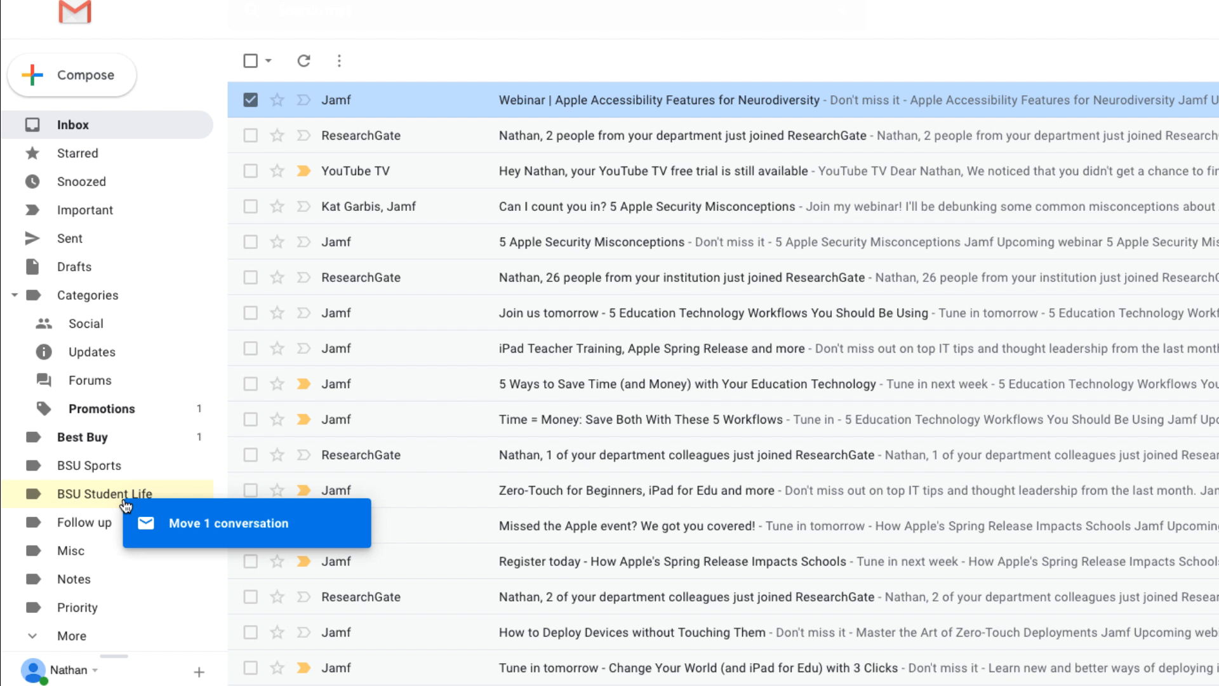
{"action": "left_click_drag", "start_coordinate": [126, 505], "coordinate": [532, 99]}
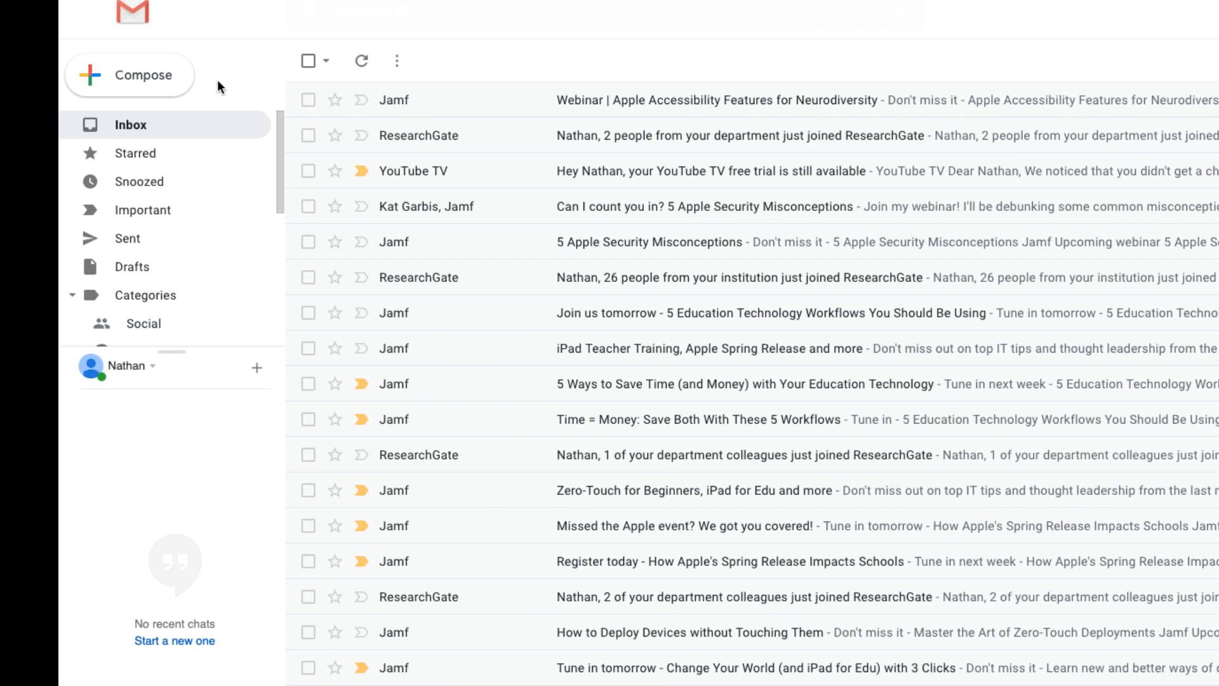
Look through the emails under the BSU Student Life, BSU Sports and Best Buy labels, and return to the inbox.
{"action": "scroll", "coordinate": [199, 240], "scroll_direction": "down", "scroll_amount": 5}
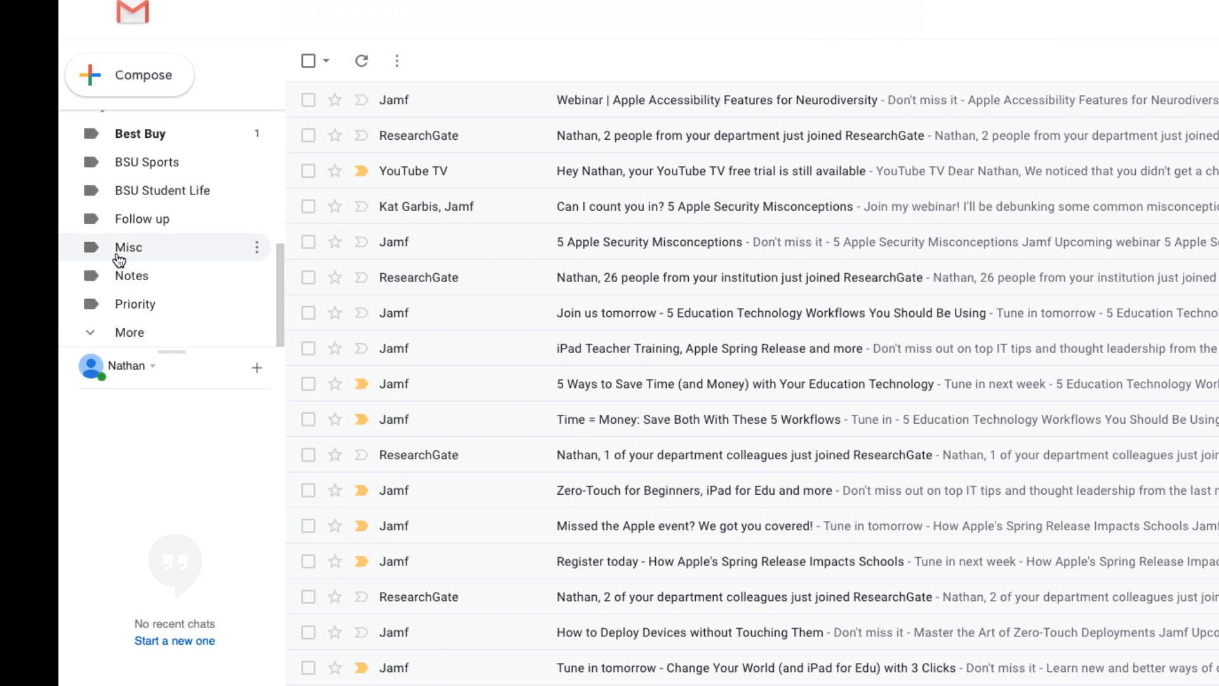
{"action": "left_click", "coordinate": [157, 203]}
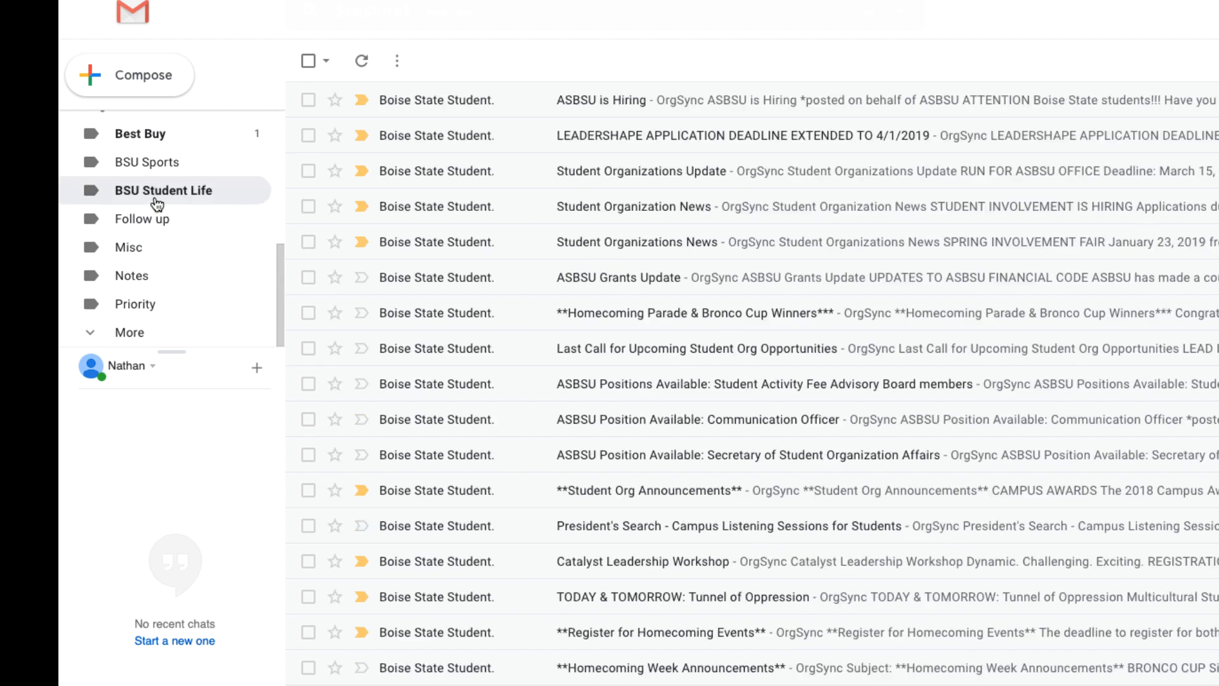
{"action": "left_click", "coordinate": [147, 155]}
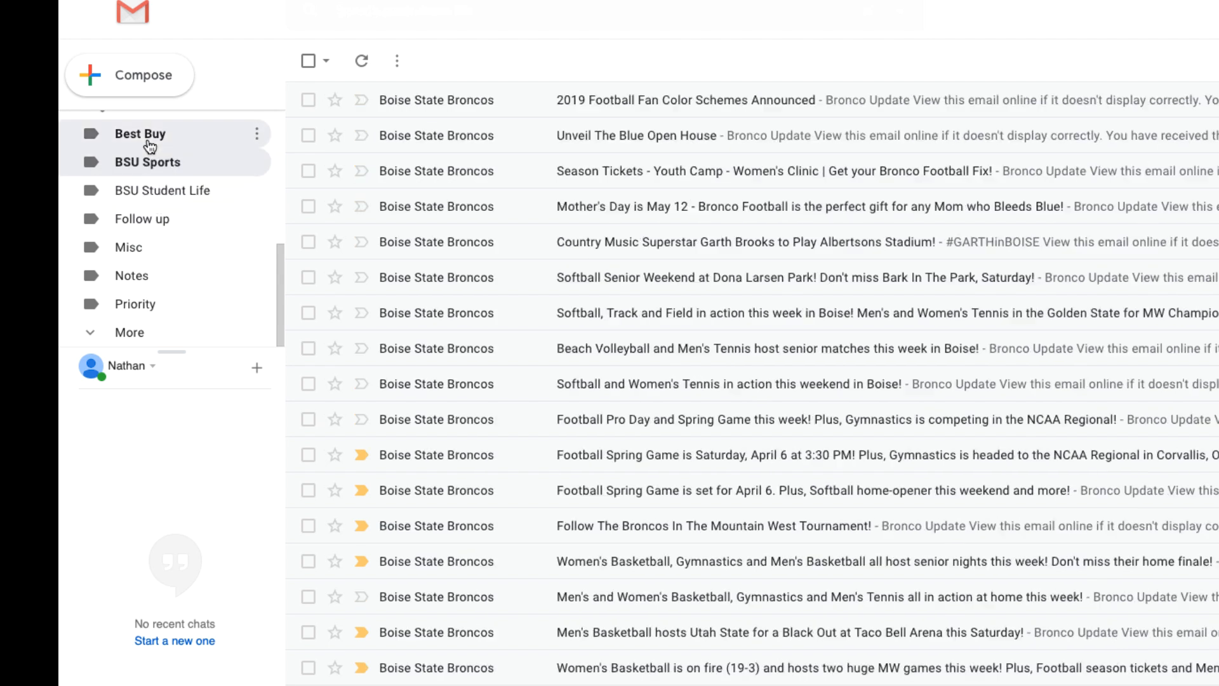
{"action": "left_click", "coordinate": [147, 143]}
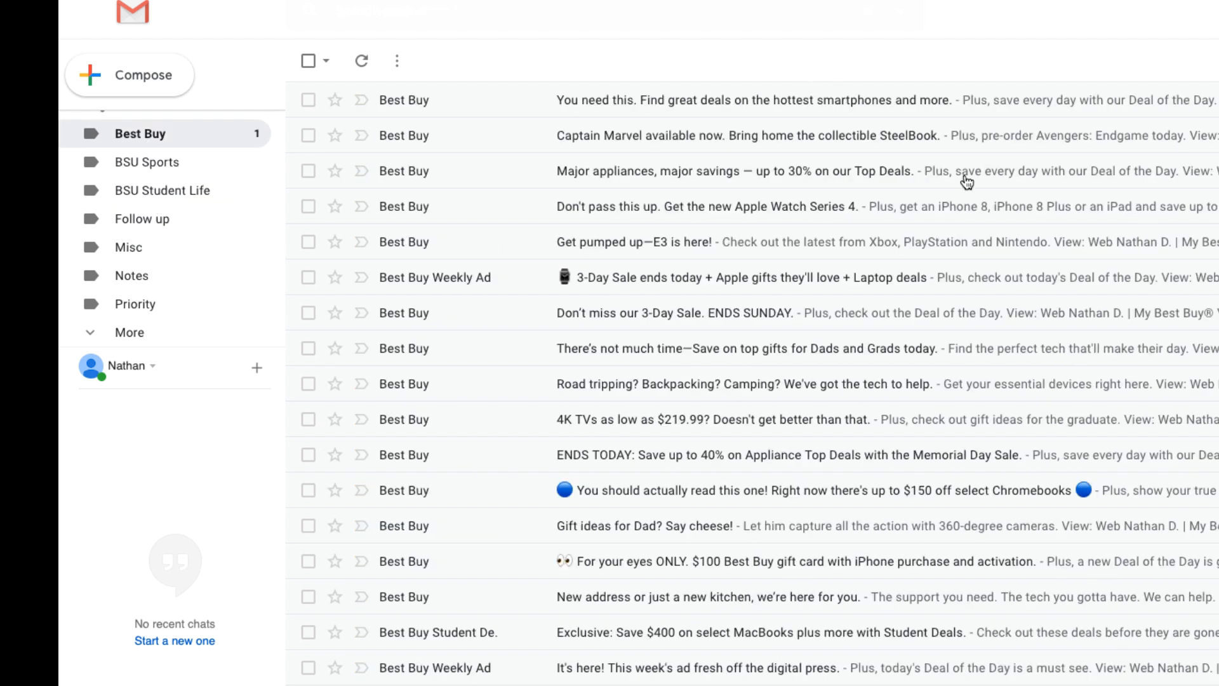
{"action": "scroll", "coordinate": [999, 522], "scroll_direction": "down", "scroll_amount": 9}
{"action": "scroll", "coordinate": [1002, 521], "scroll_direction": "down", "scroll_amount": 8}
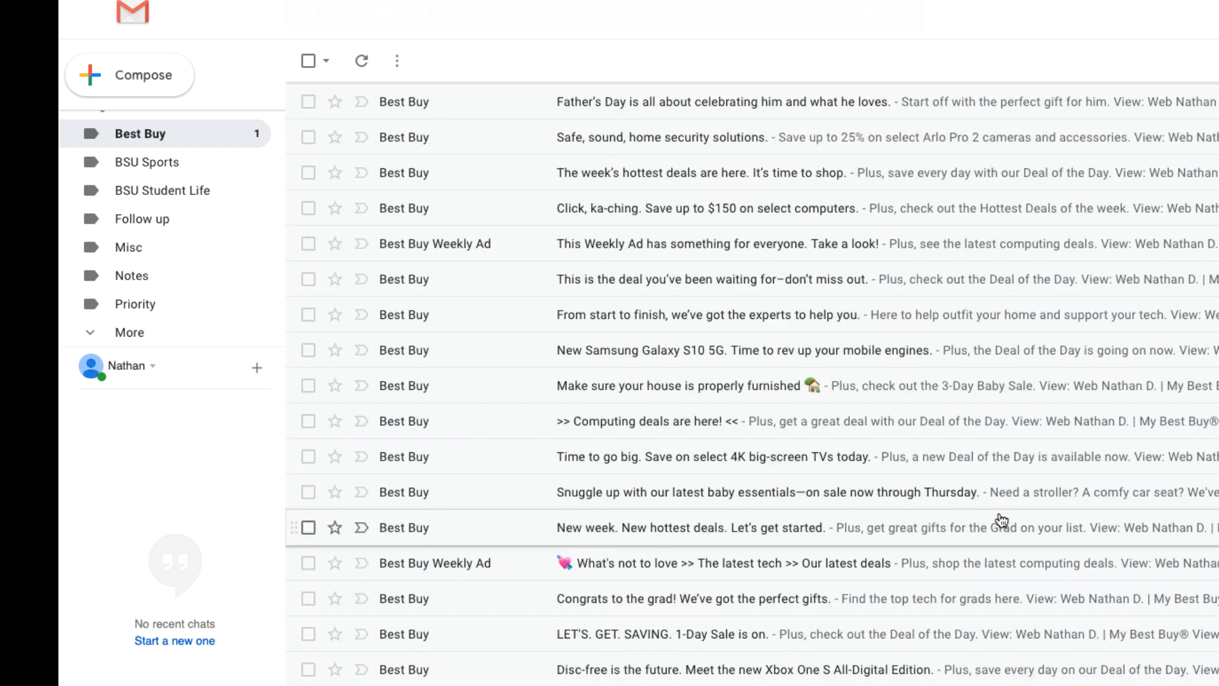
{"action": "scroll", "coordinate": [1002, 521], "scroll_direction": "up", "scroll_amount": 16}
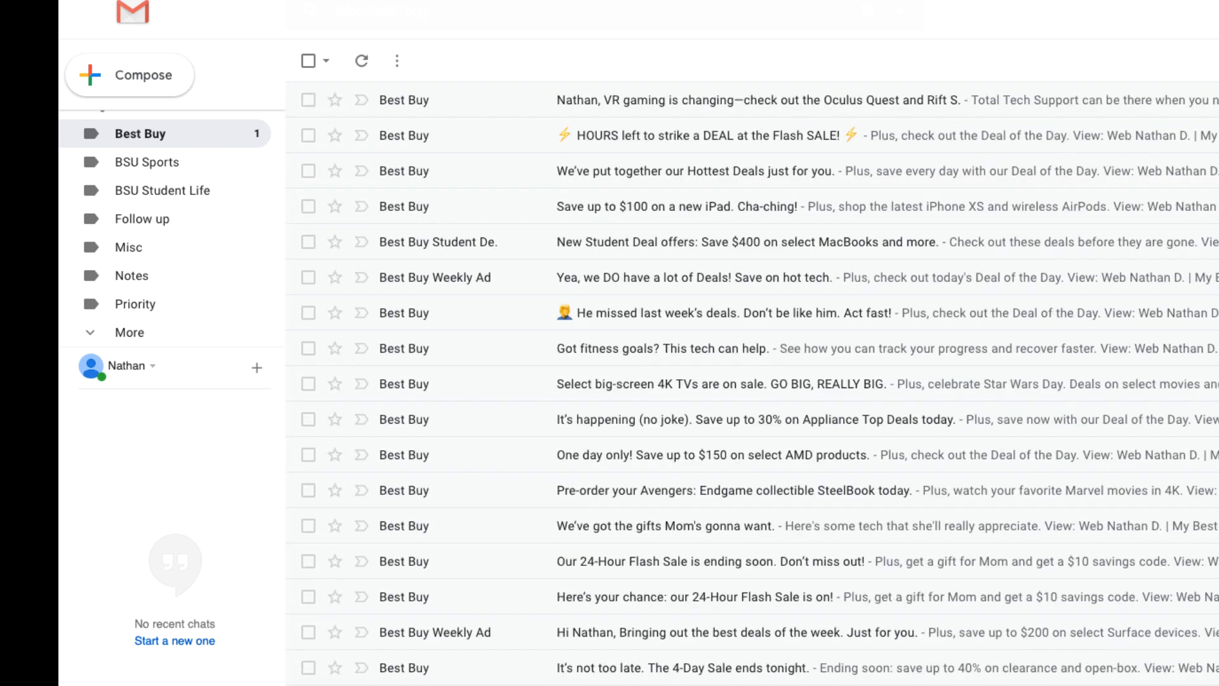
{"action": "scroll", "coordinate": [242, 219], "scroll_direction": "up", "scroll_amount": 5}
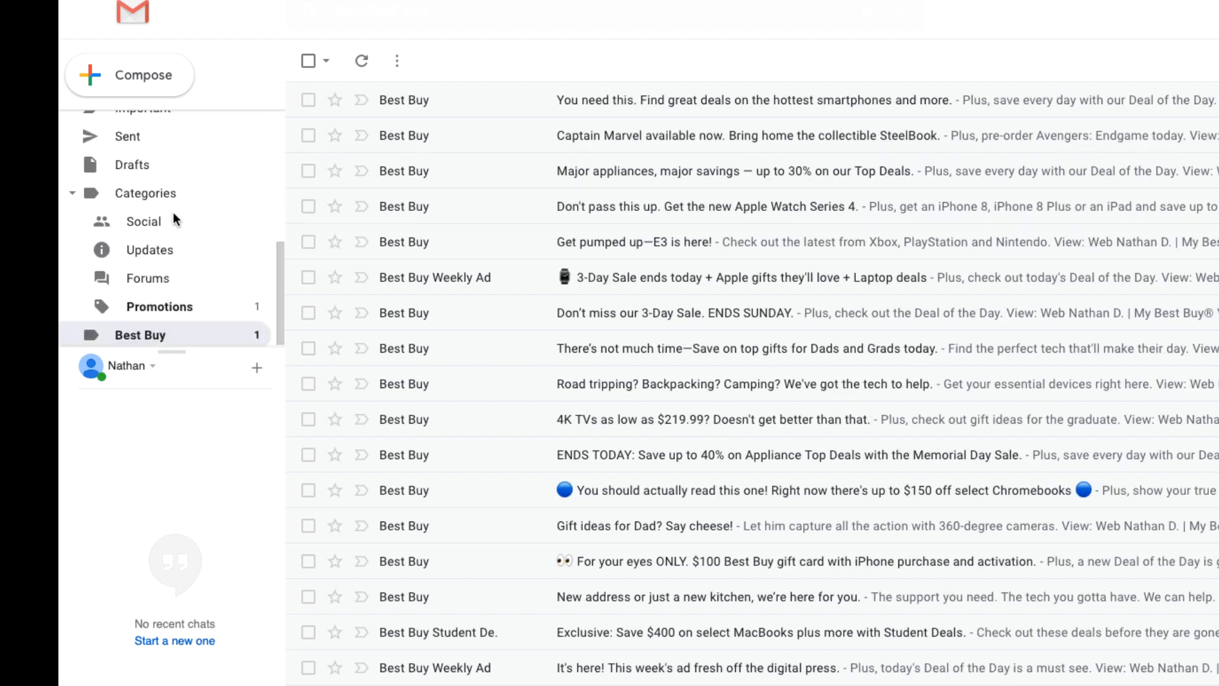
{"action": "left_click", "coordinate": [138, 125]}
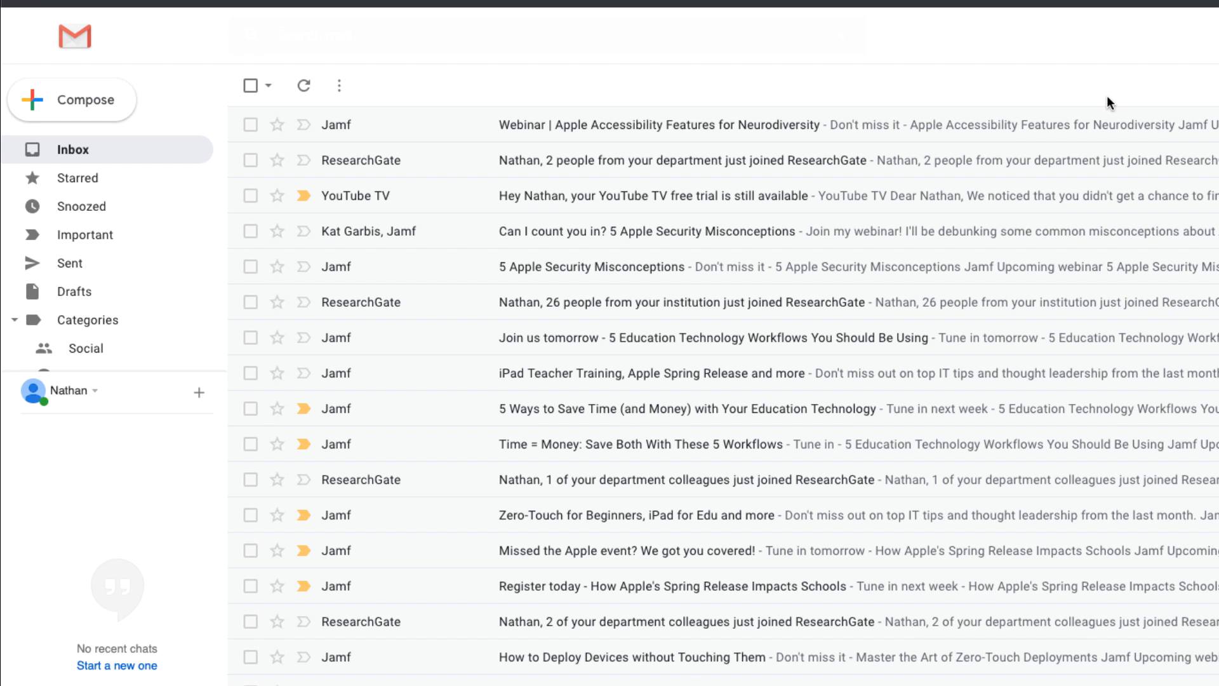
Search the mail for "in:inbox".
{"action": "left_click", "coordinate": [612, 51]}
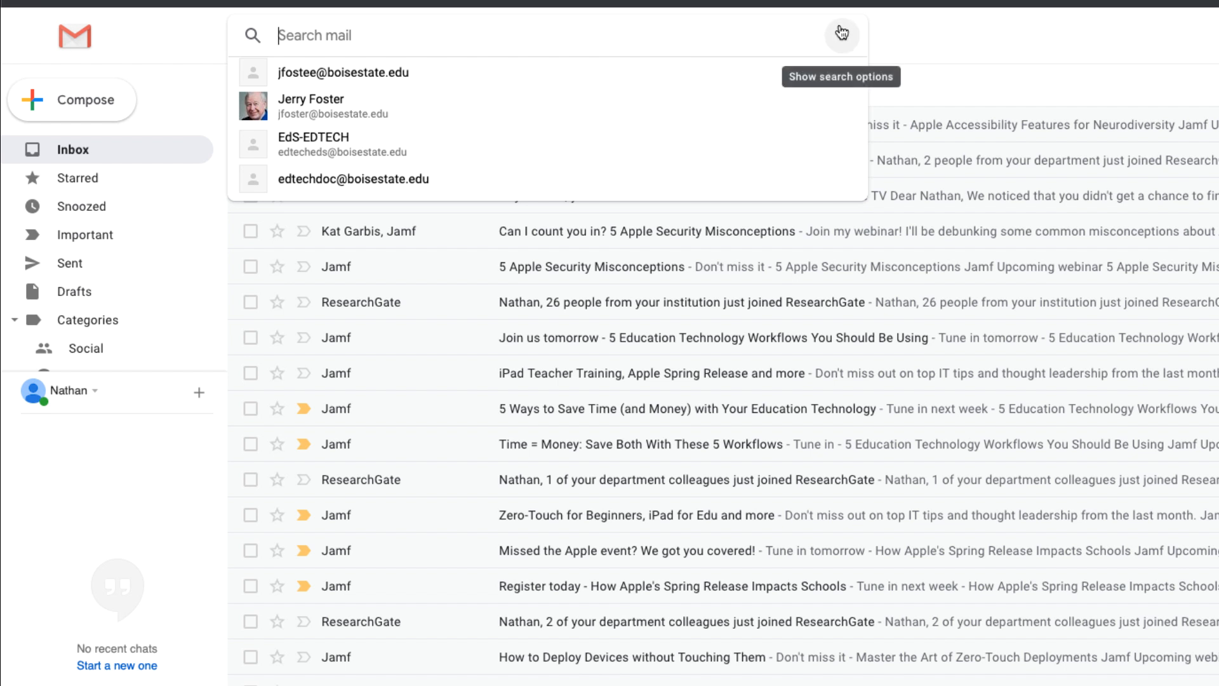
{"action": "left_click", "coordinate": [1071, 89]}
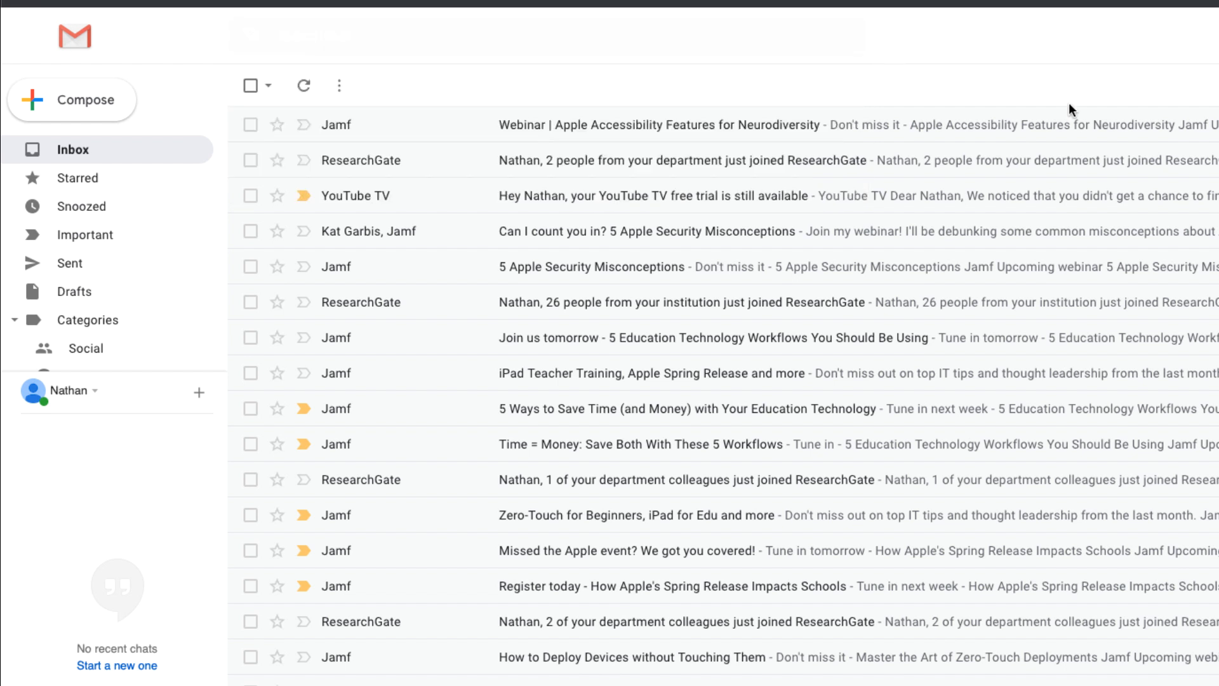
{"action": "left_click", "coordinate": [655, 26]}
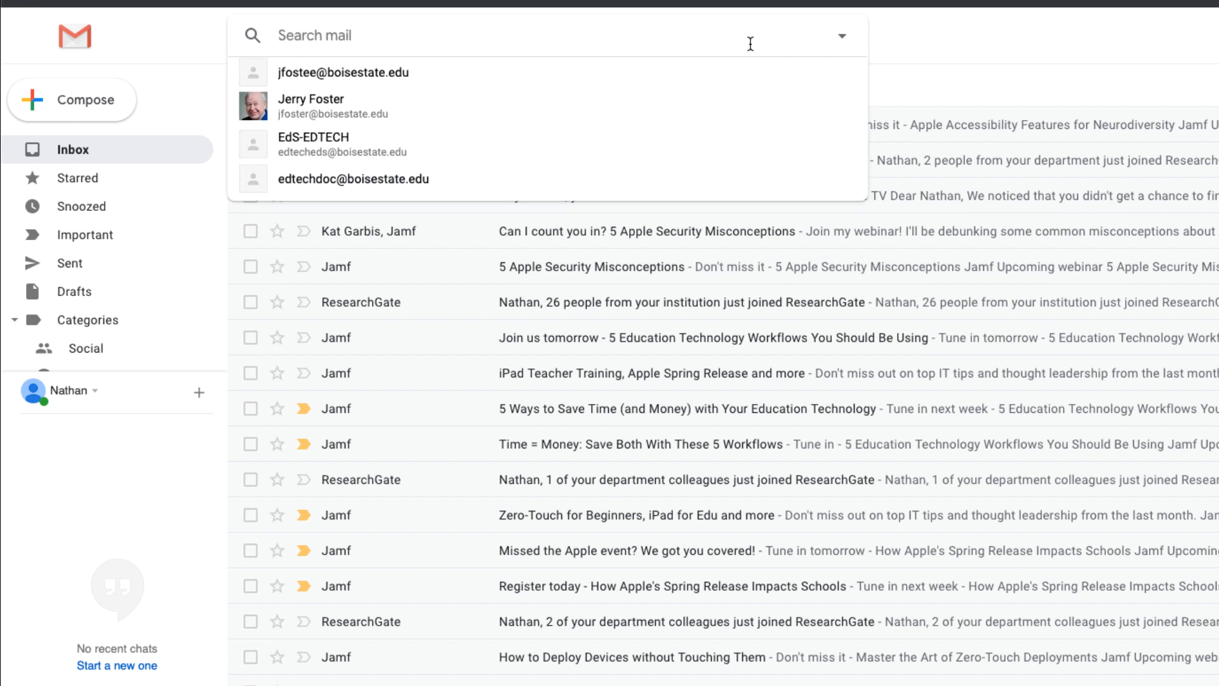
{"action": "type", "text": "in:inbox"}
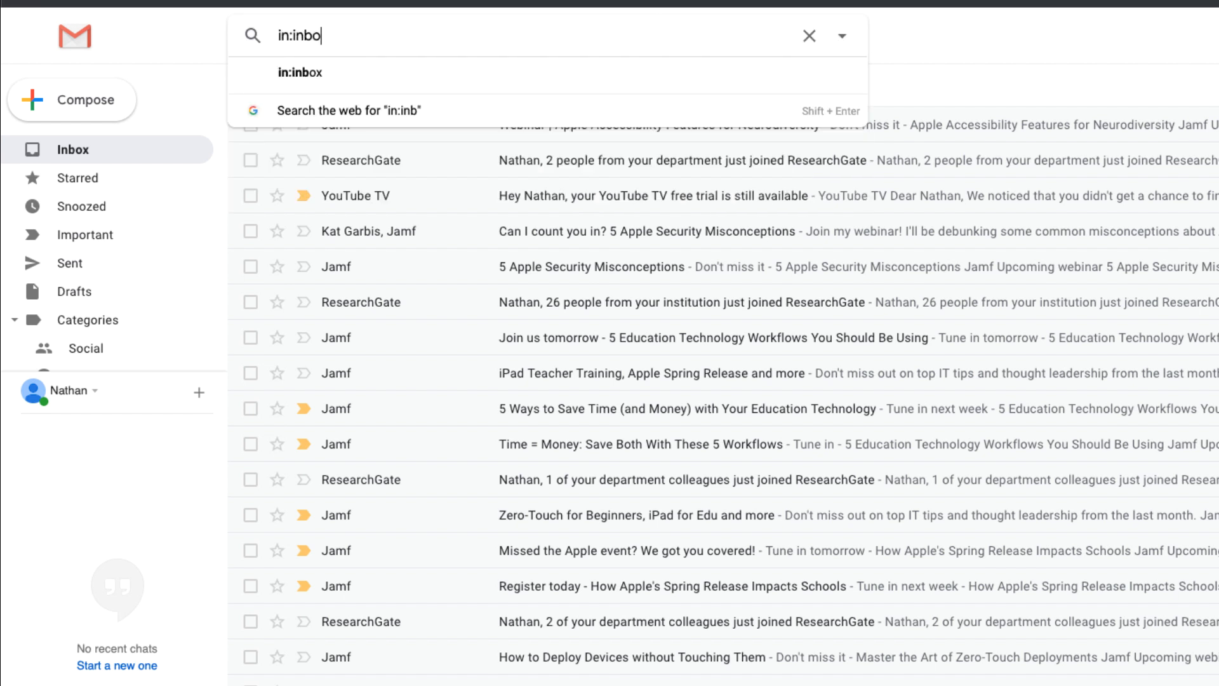
{"action": "key", "text": "Return"}
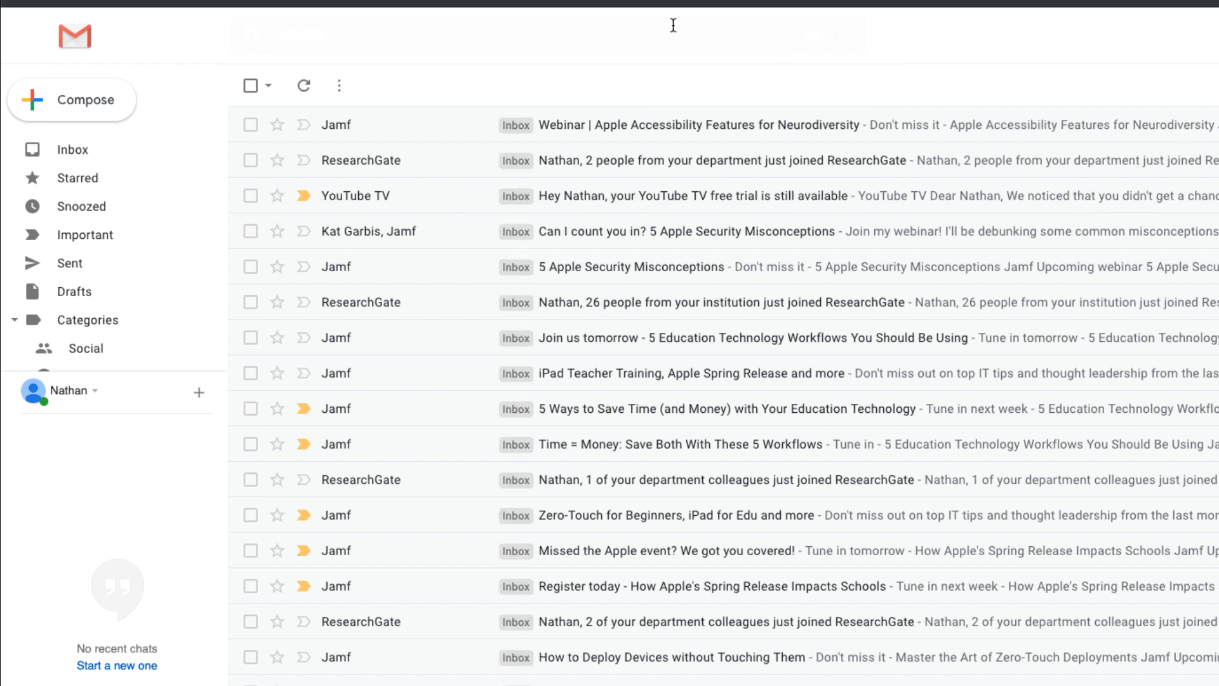
Start a filter from the in:inbox search and set it to skip the inbox and mark messages as read.
{"action": "left_click", "coordinate": [657, 43]}
{"action": "left_click", "coordinate": [844, 35]}
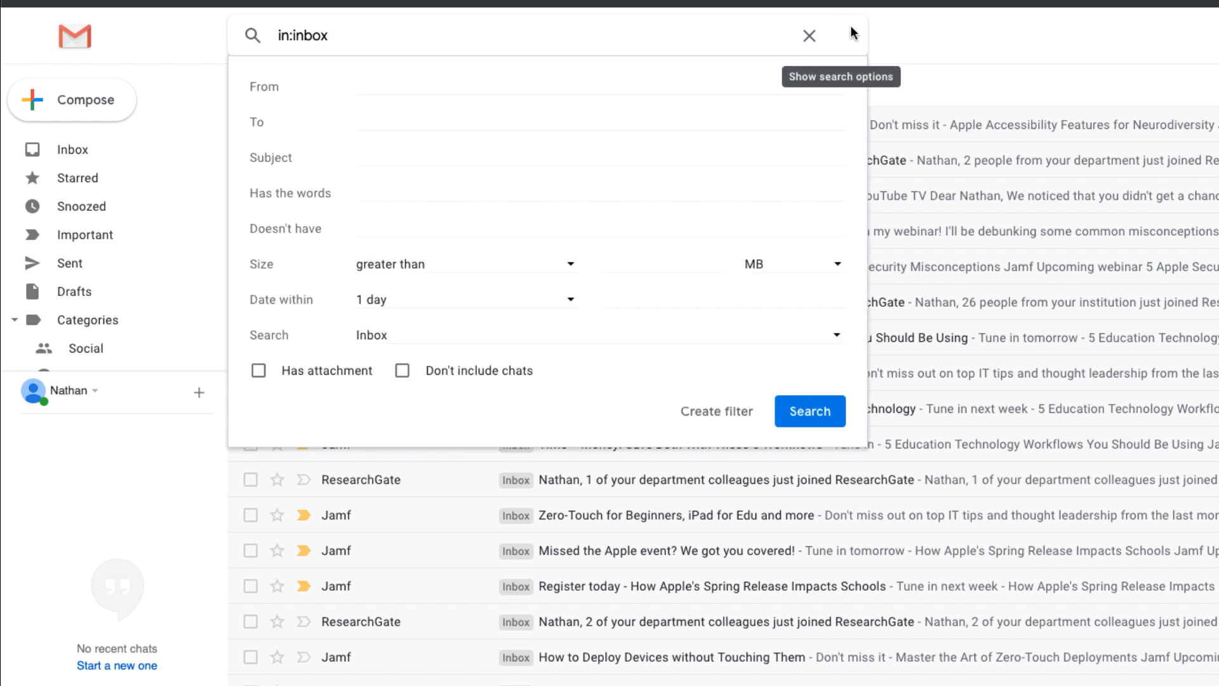
{"action": "left_click", "coordinate": [726, 413]}
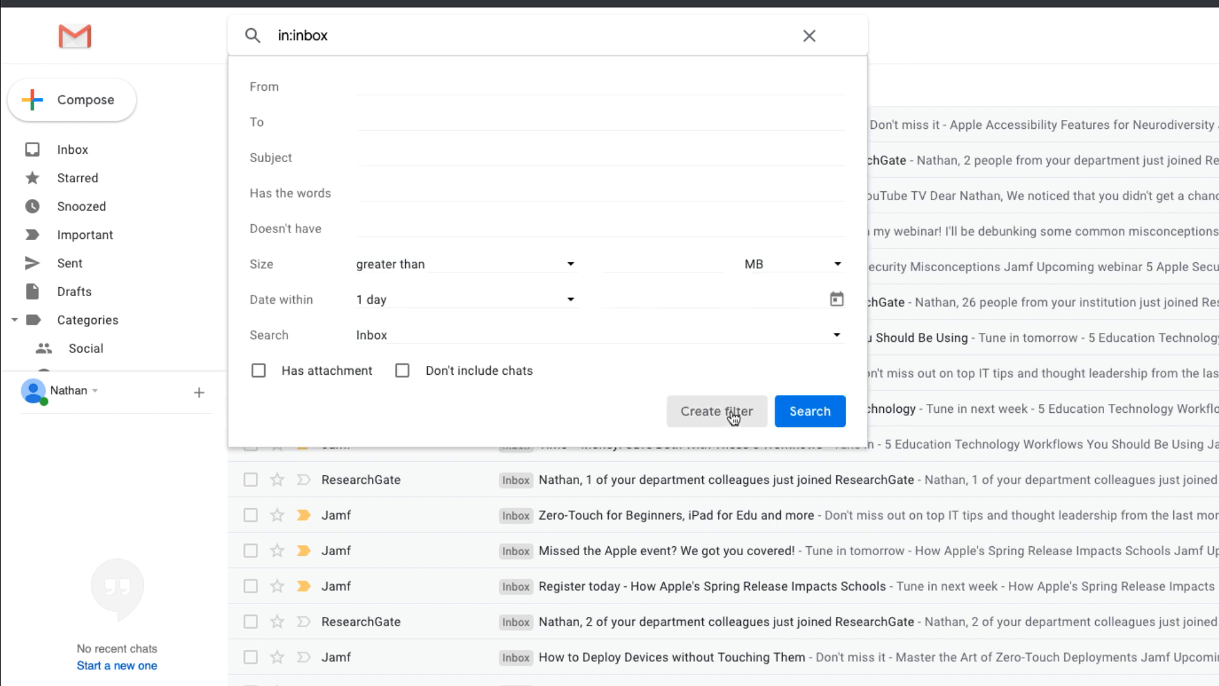
{"action": "left_click", "coordinate": [1016, 491]}
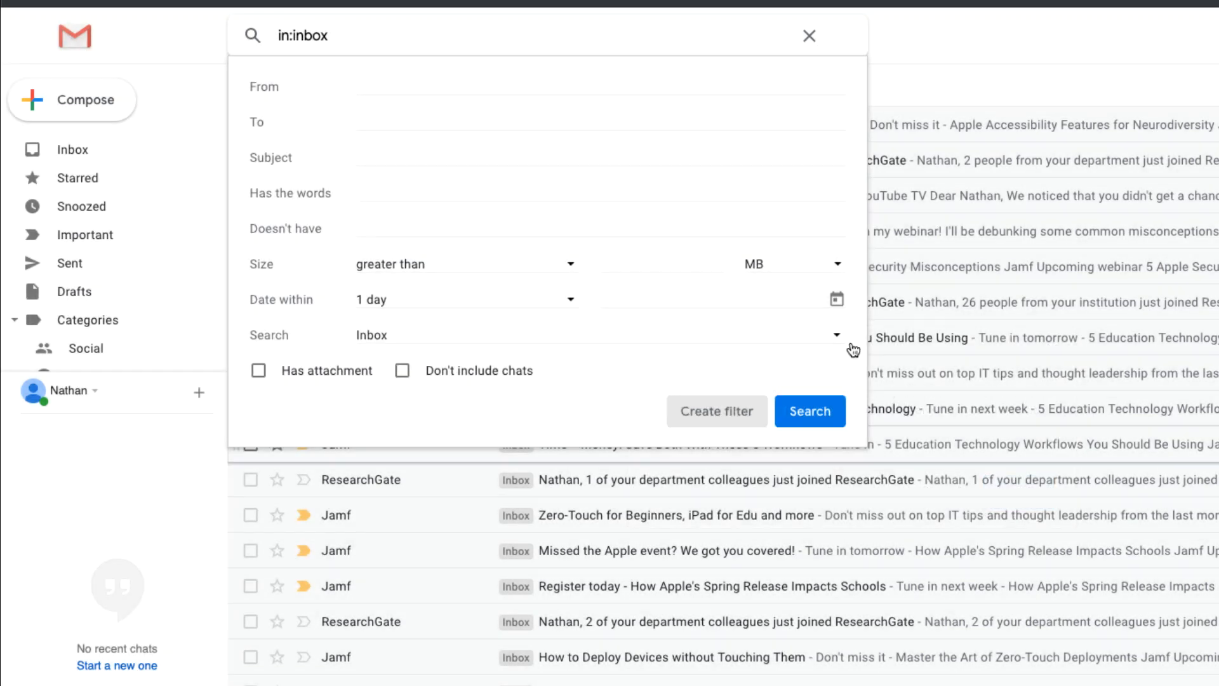
{"action": "left_click", "coordinate": [320, 127]}
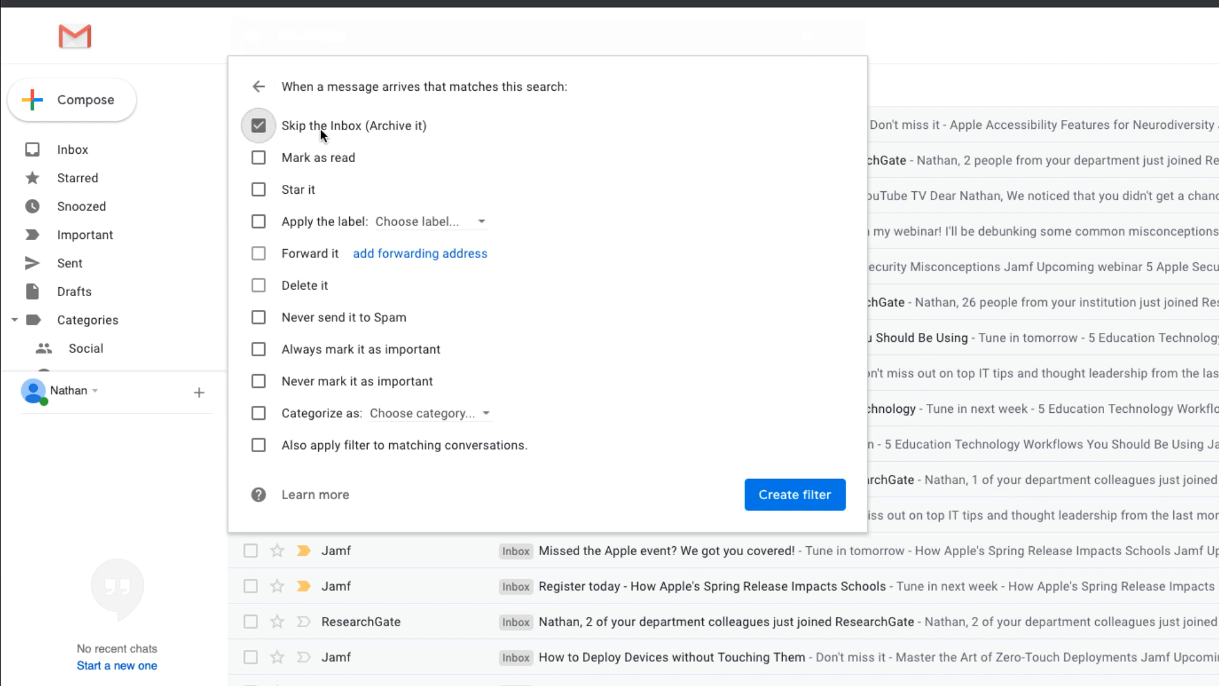
{"action": "left_click", "coordinate": [338, 157]}
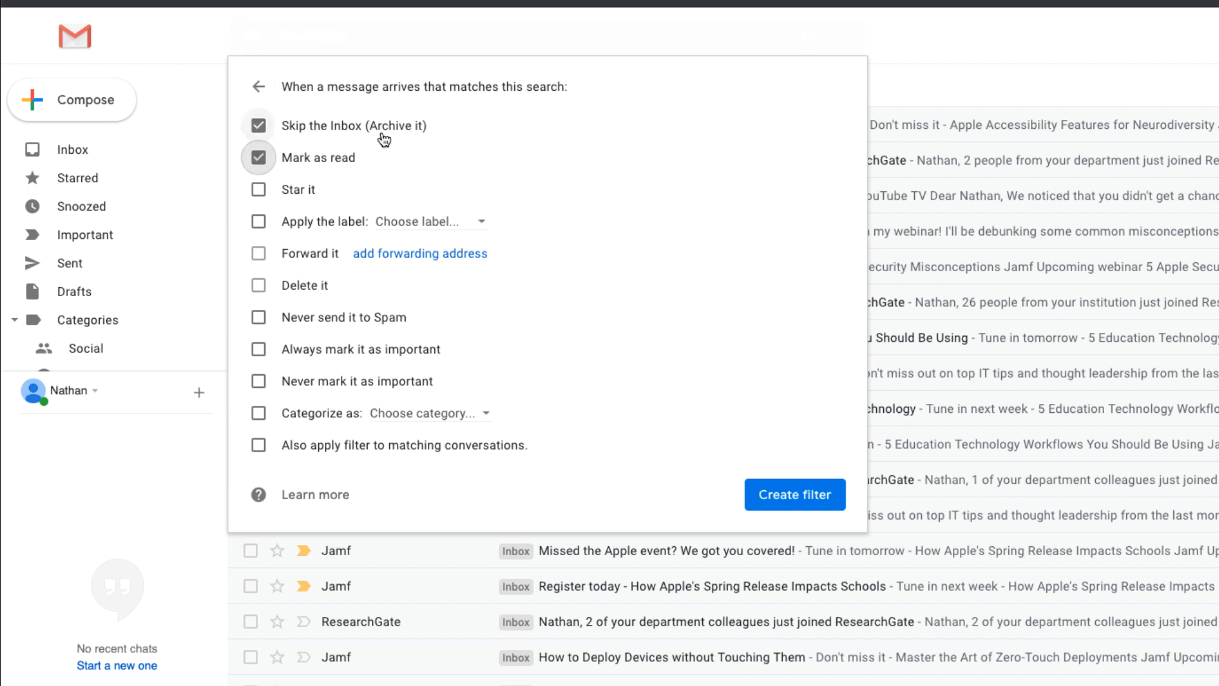